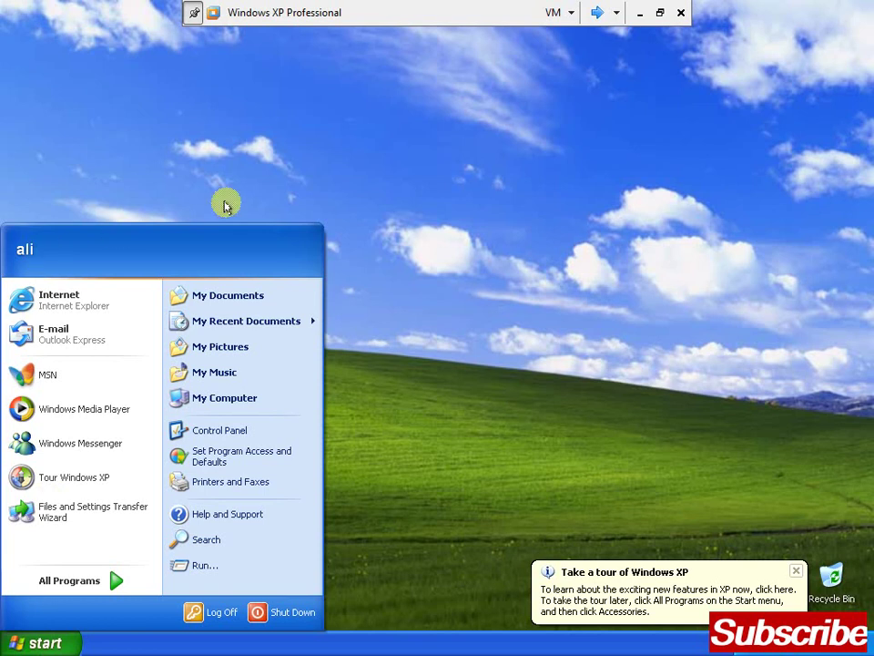
# Log the first user off and sign in to the XP client as the second domain user
pyautogui.click(202, 612)
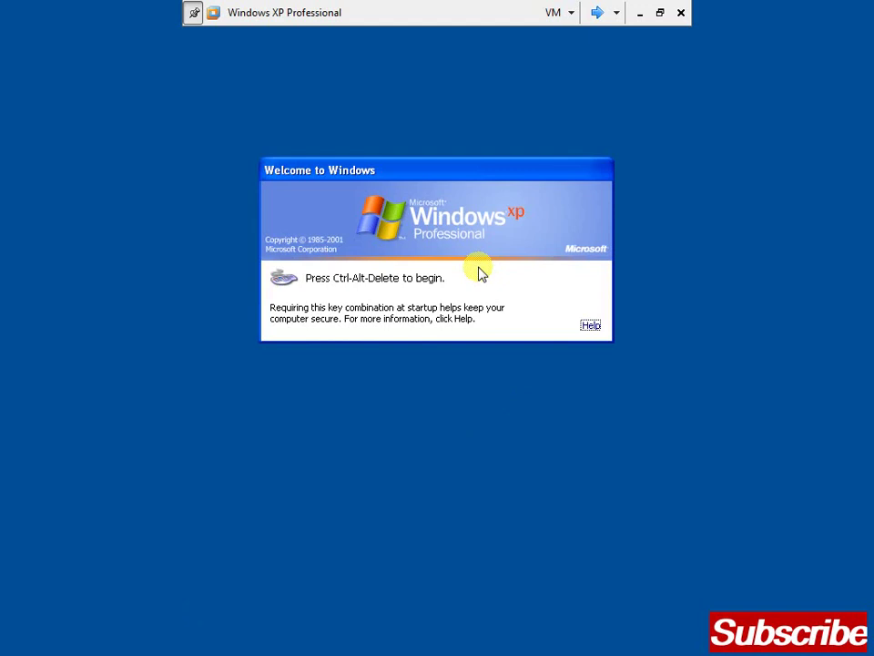
pyautogui.hotkey('ctrl', 'alt', 'Delete')
pyautogui.hotkey('shift', 'Tab')
pyautogui.write('waheed')
pyautogui.press('Tab')
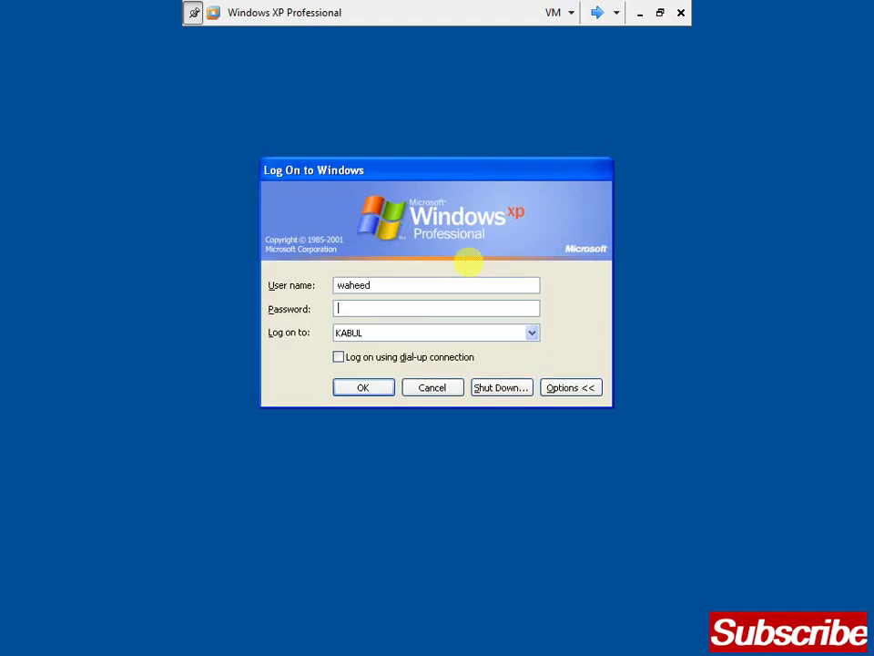
pyautogui.write('*******')
pyautogui.press('Return')
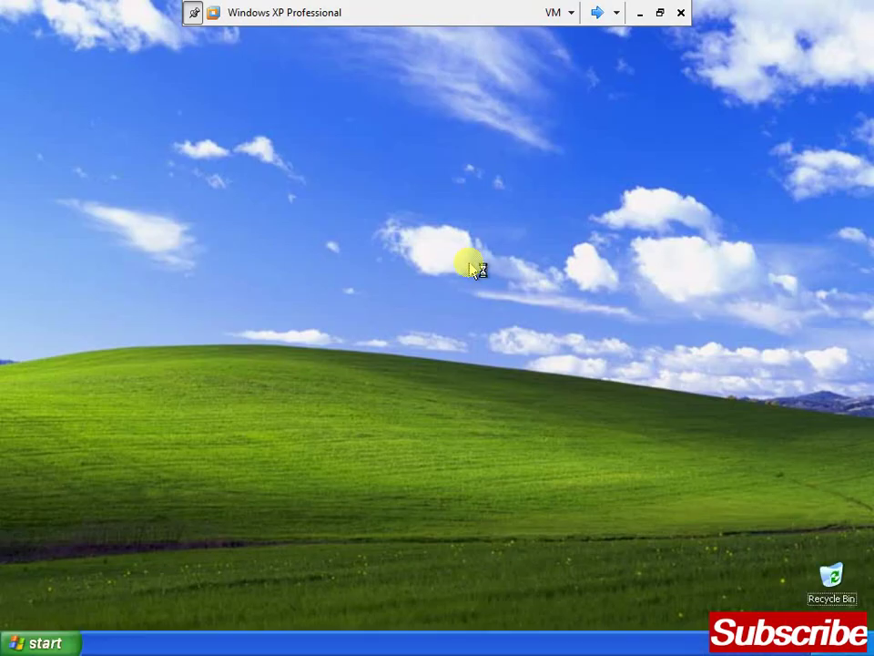
pyautogui.press('super')
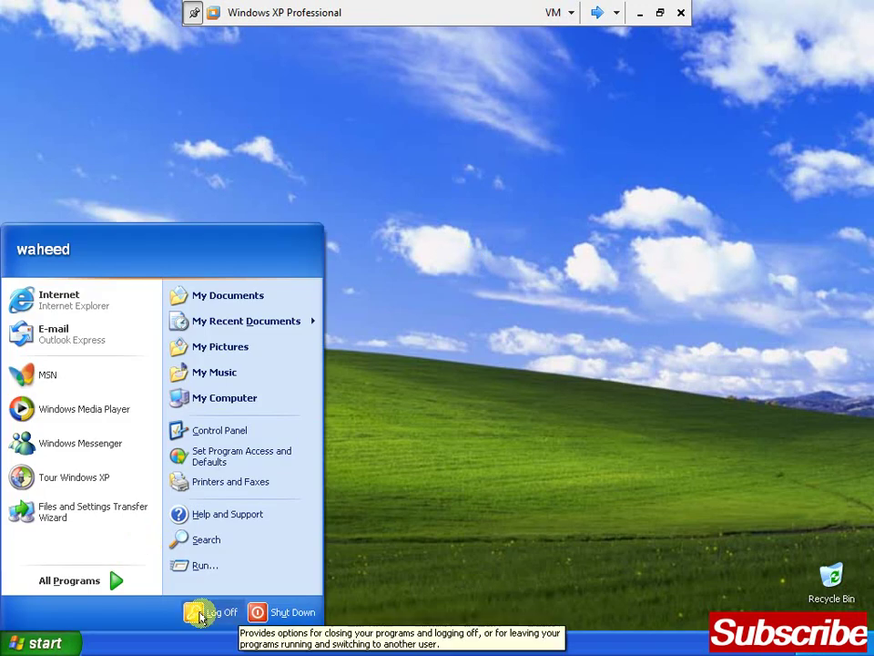
# Log off, try logging on with a not-yet-created account, and dismiss the refusal
pyautogui.click(197, 613)
pyautogui.press('Return')
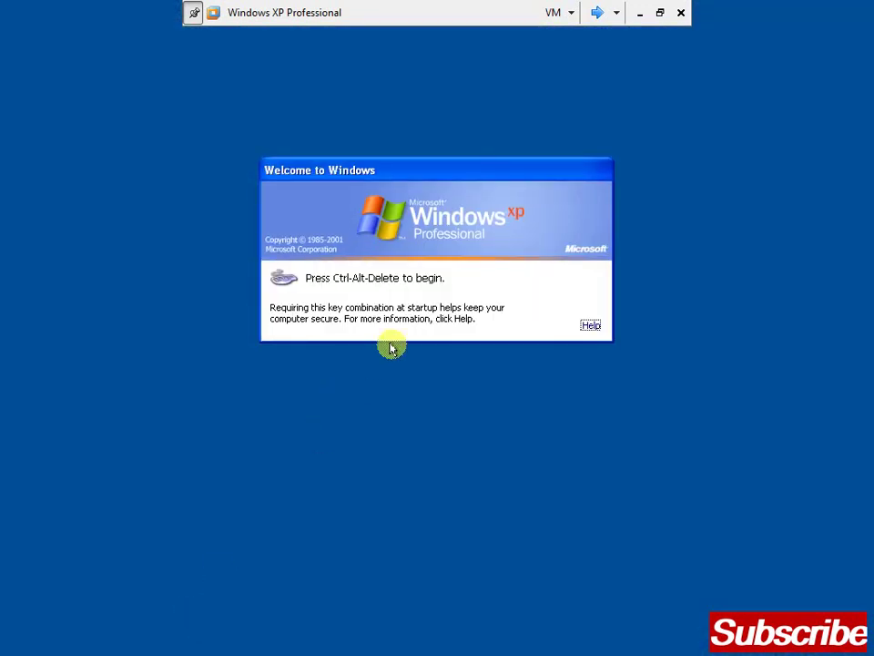
pyautogui.press('ctrl+alt+Insert')
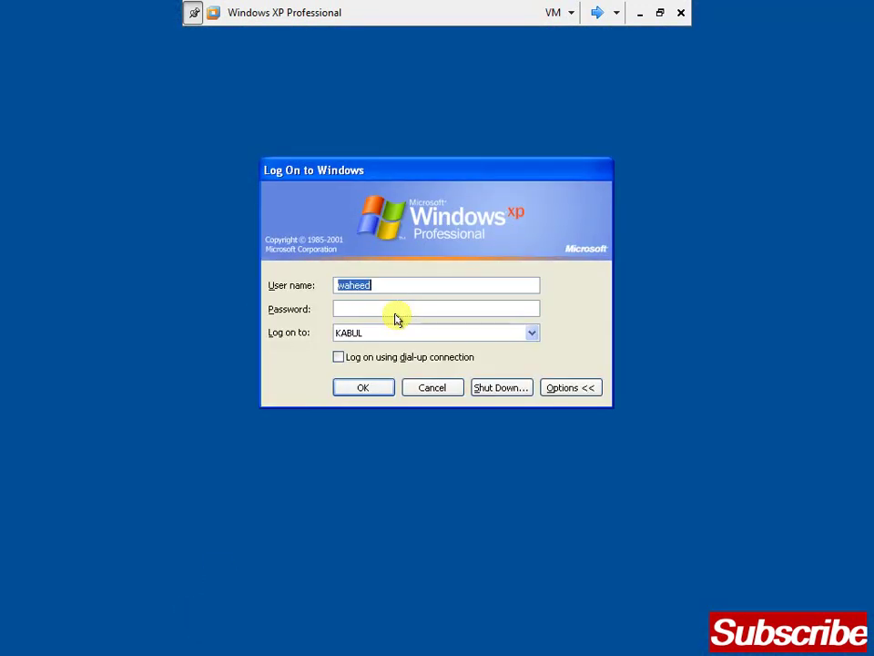
pyautogui.write('aqa')
pyautogui.press('Tab')
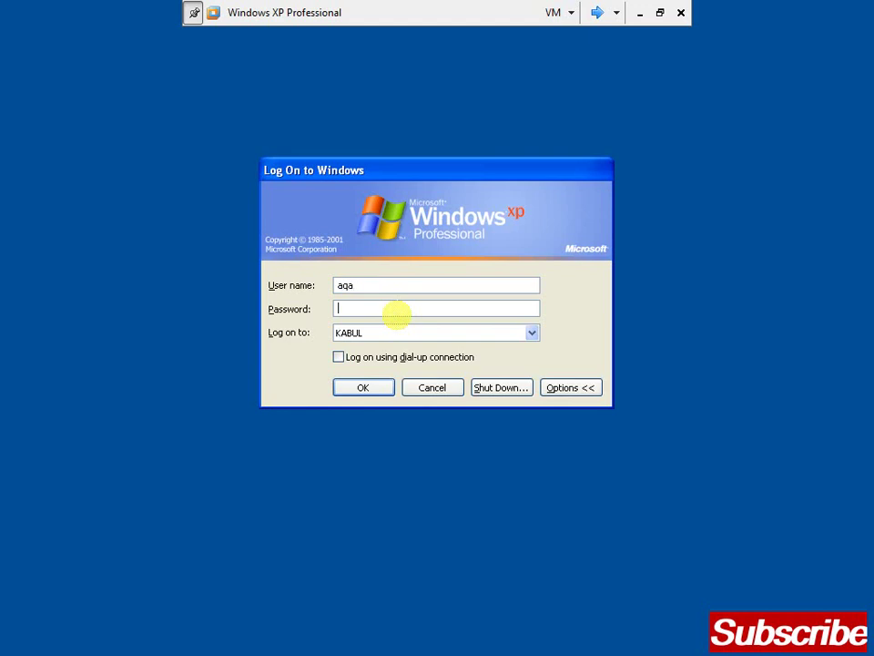
pyautogui.write('*******')
pyautogui.press('Return')
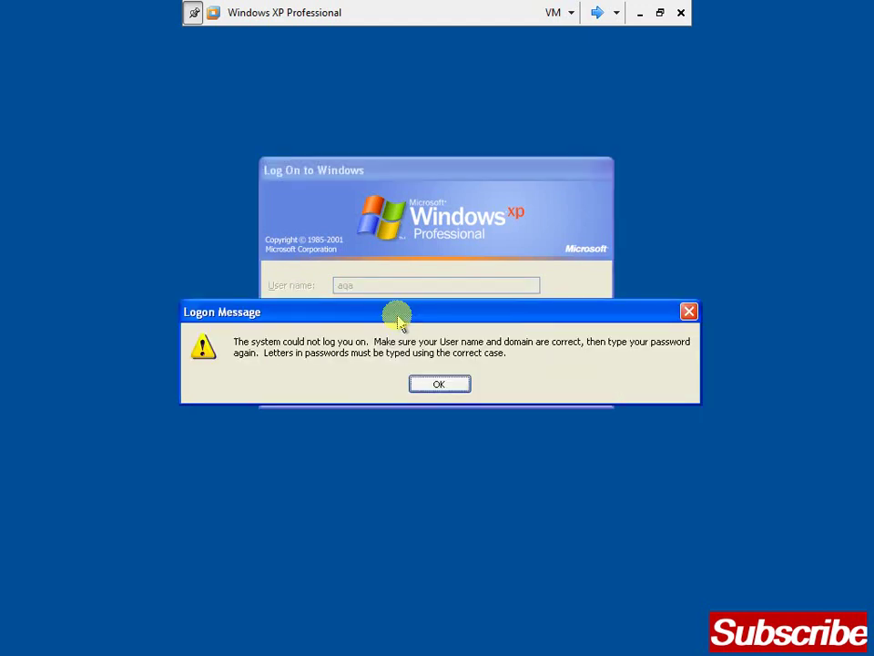
pyautogui.press('Return')
# Retry the logon with a second nonexistent user name and dismiss the error
pyautogui.hotkey('shift', 'Tab')
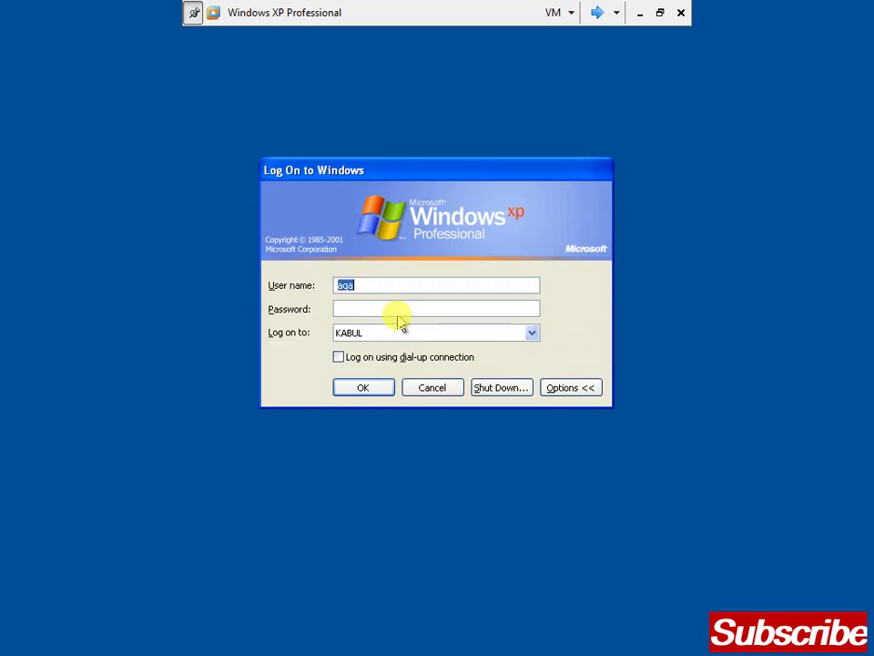
pyautogui.write('zuab')
pyautogui.press('BackSpace')
pyautogui.press('BackSpace')
pyautogui.write('bair')
pyautogui.press('Tab')
pyautogui.write('•••••••')
pyautogui.press('Return')
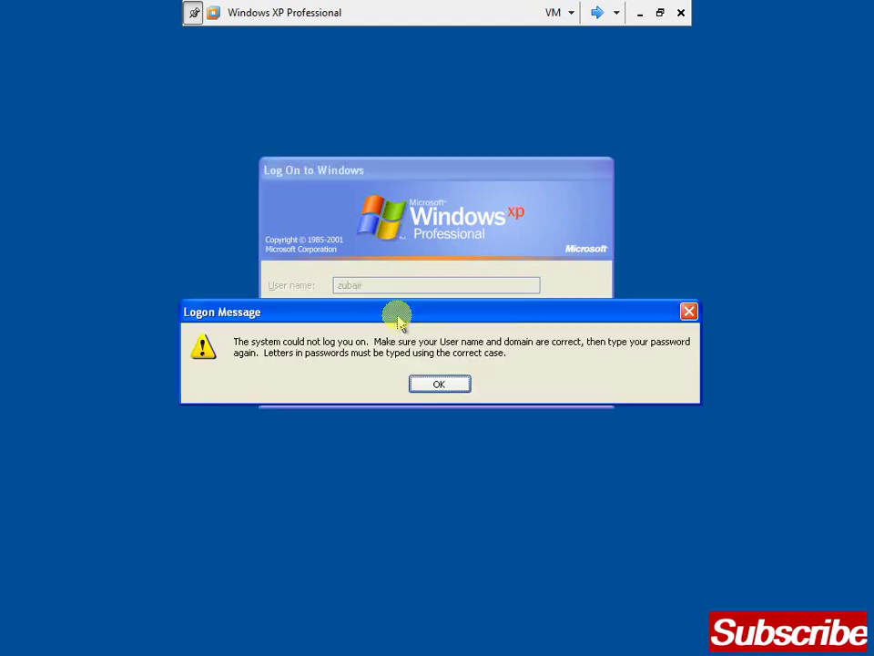
pyautogui.press('Return')
# Try a third unknown account, then cancel back to the Welcome to Windows screen
pyautogui.hotkey('shift', 'Tab')
pyautogui.write('obaid')
pyautogui.press('Tab')
pyautogui.write('••••••••')
pyautogui.press('Return')
pyautogui.press('Return')
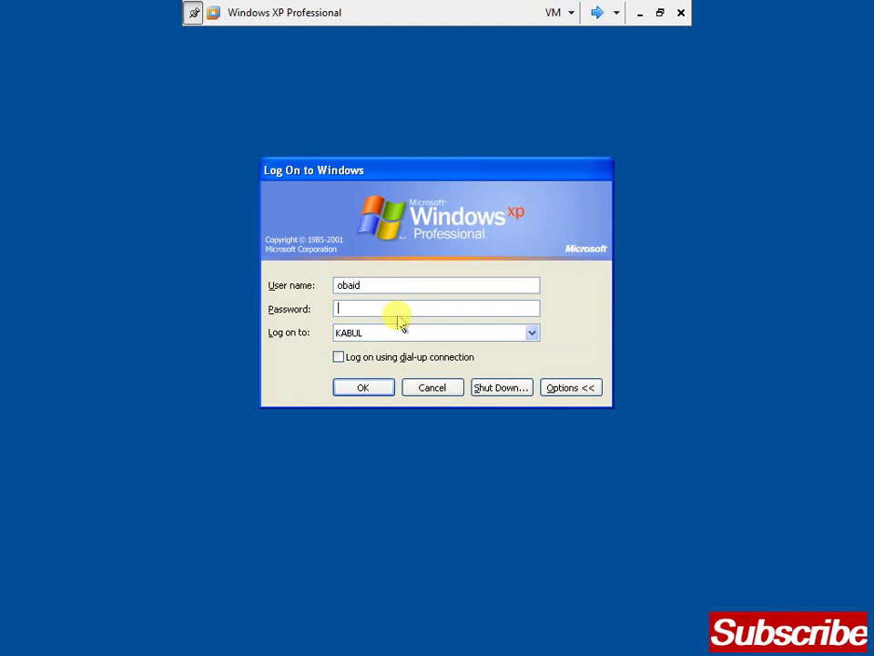
pyautogui.press('Escape')
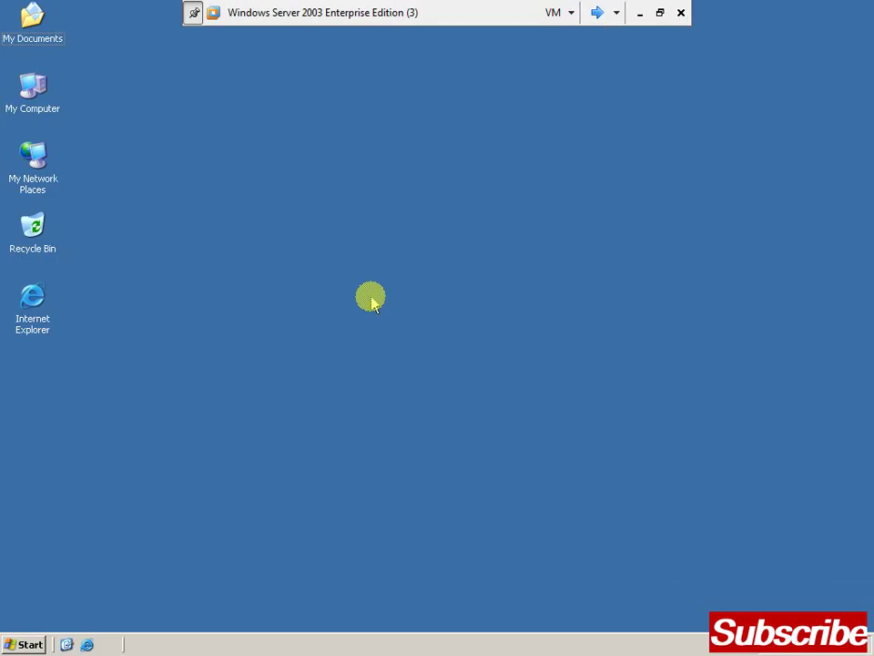
# Launch Active Directory Users and Computers from Administrative Tools on the server
pyautogui.press('super')
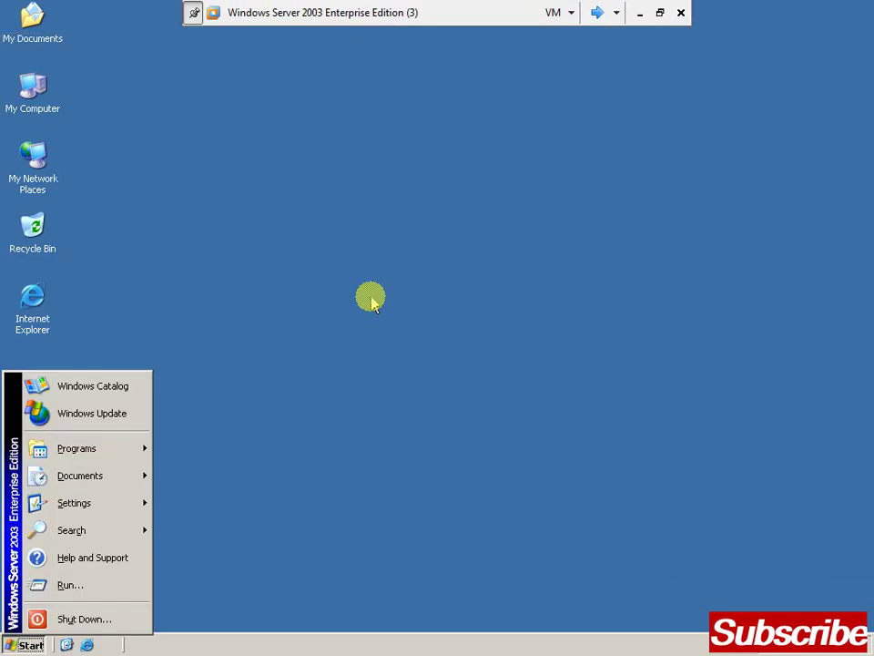
pyautogui.press('p')
pyautogui.press('Up')
pyautogui.press('Right')
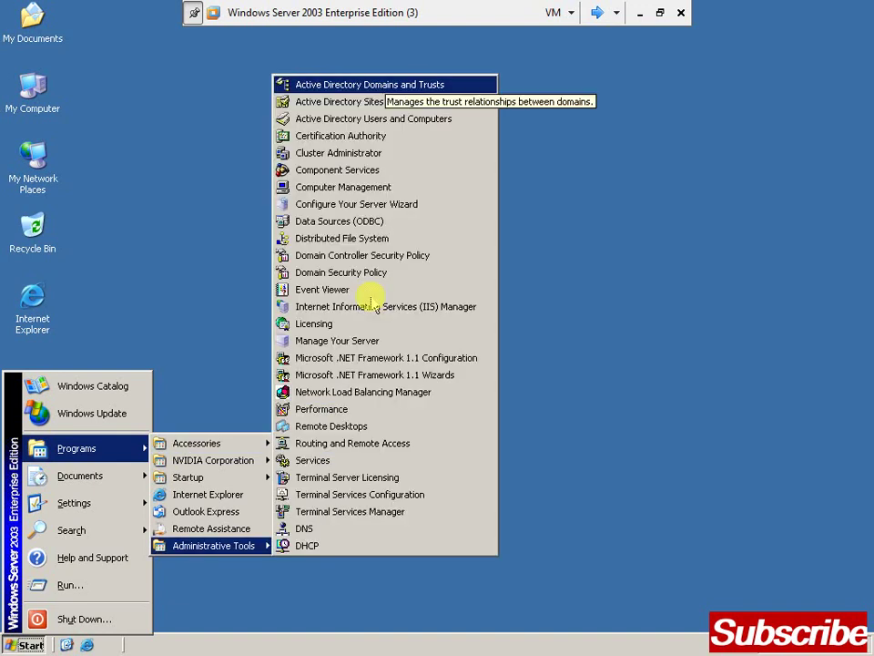
pyautogui.press('Down')
pyautogui.press('Down')
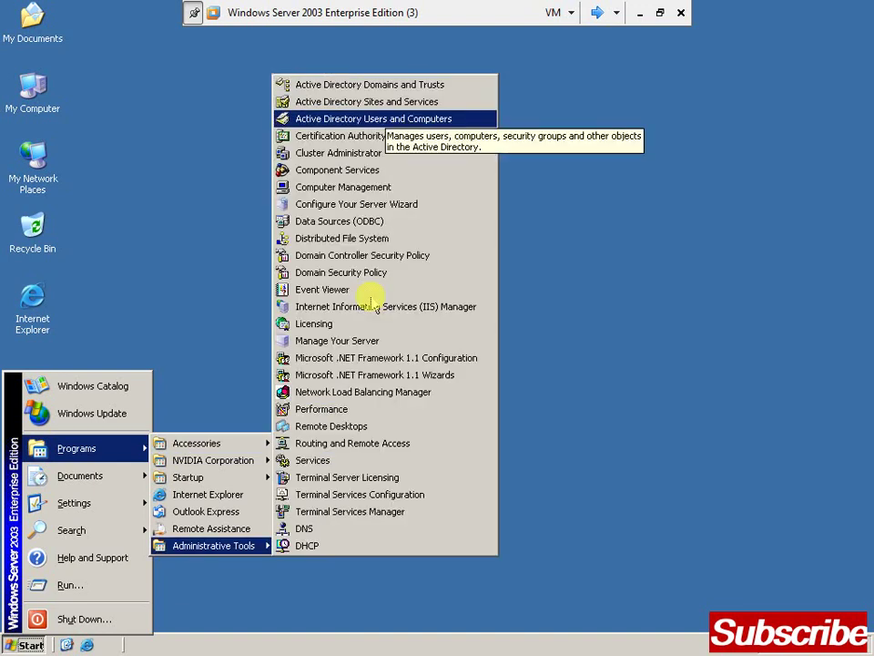
pyautogui.press('Return')
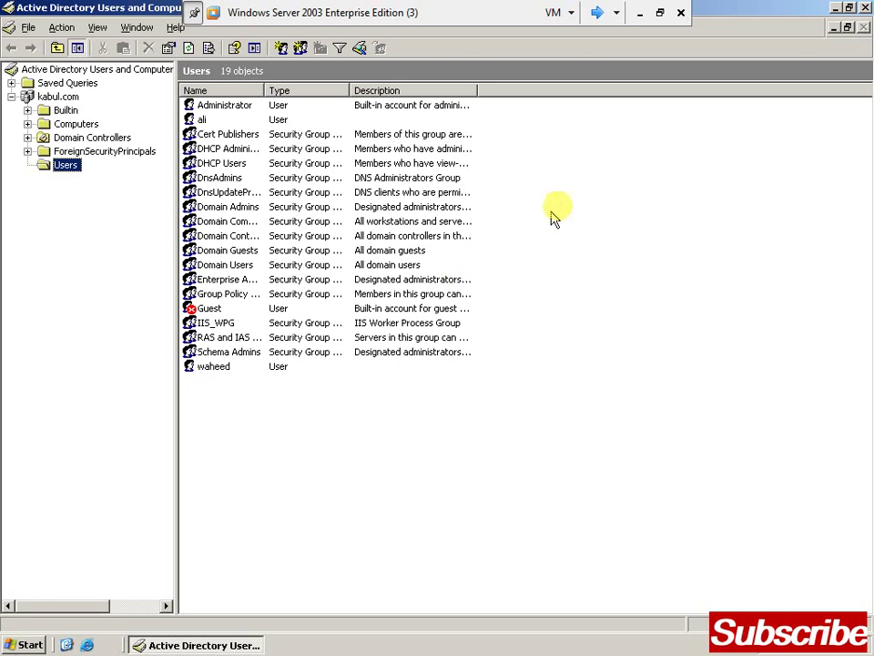
# Start a new user in the Users container, entering its name and logon name
pyautogui.rightClick(611, 175)
pyautogui.press('Down')
pyautogui.press('Down')
pyautogui.press('Down')
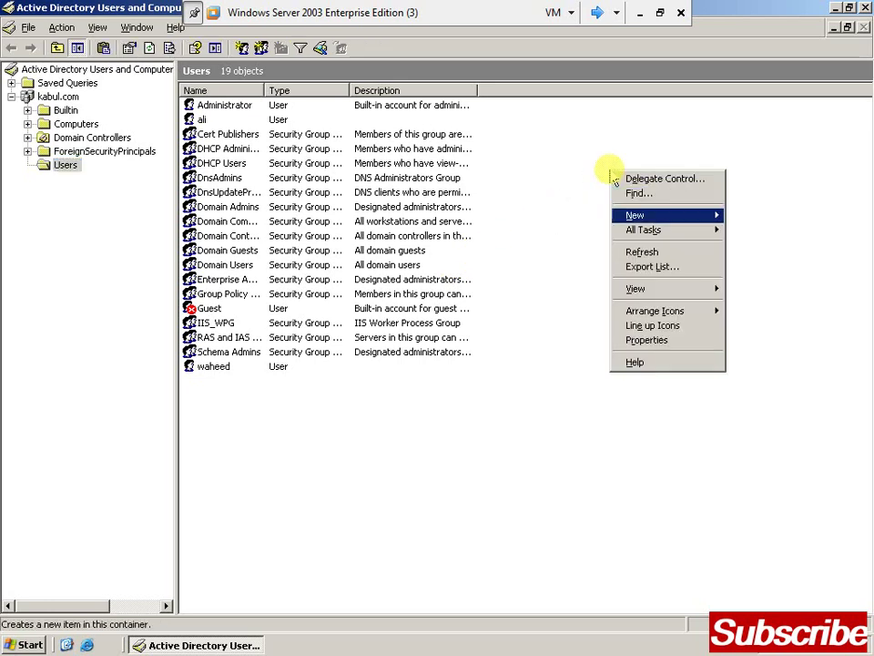
pyautogui.press('Right')
pyautogui.press('Up')
pyautogui.press('Up')
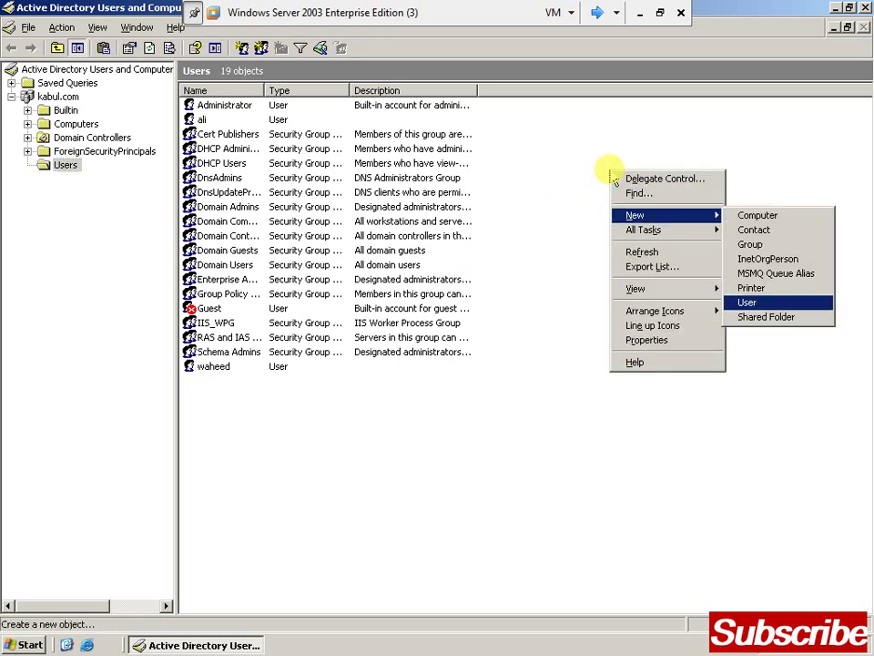
pyautogui.press('Return')
pyautogui.write('ahmad')
pyautogui.press('Tab')
pyautogui.press('Tab')
pyautogui.press('Tab')
pyautogui.press('Tab')
pyautogui.write('ahmad')
pyautogui.press('Return')
# Set the password, clear forced change at next logon, finish, and switch to the XP VM
pyautogui.write('*******')
pyautogui.press('Tab')
pyautogui.write('*******')
pyautogui.click(168, 164)
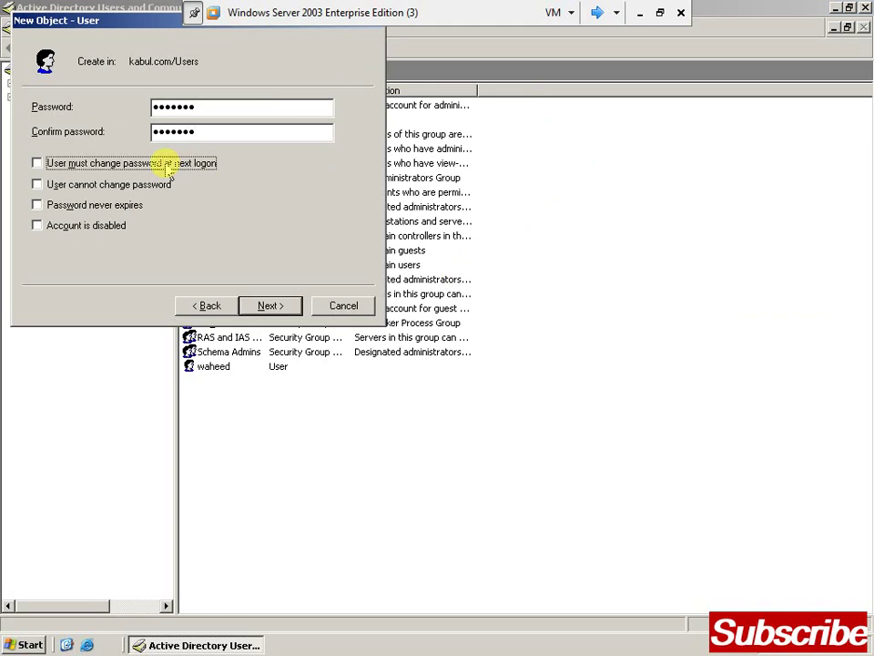
pyautogui.click(273, 308)
pyautogui.click(273, 308)
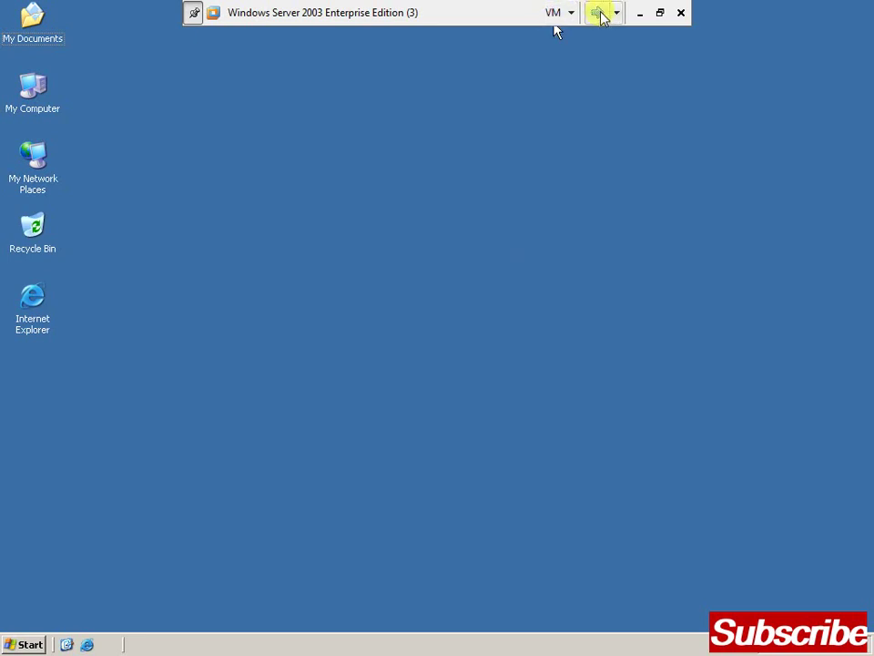
pyautogui.click(598, 12)
# Log the XP client onto the KABUL domain with the new user's name and password
pyautogui.hotkey('ctrl', 'alt', 'Delete')
pyautogui.hotkey('shift', 'Tab')
pyautogui.write('ahmad')
pyautogui.press('Tab')
pyautogui.write('*******')
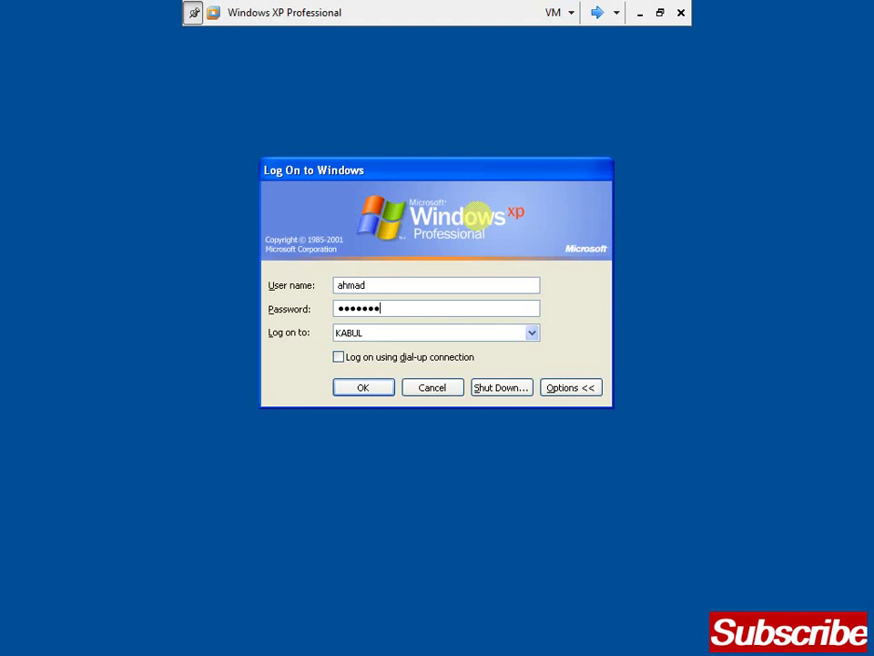
pyautogui.press('Return')
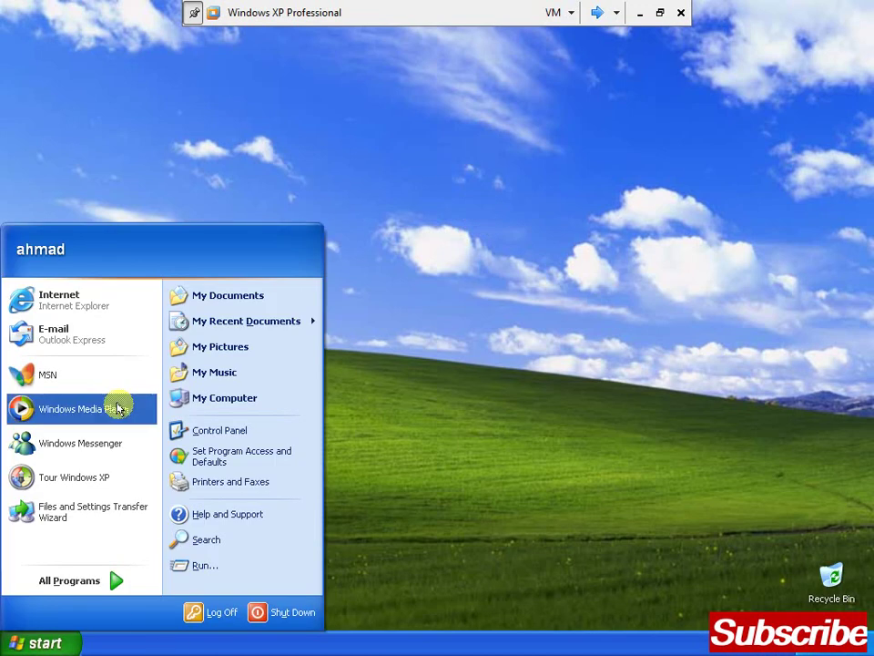
# Log the new domain user off and log back on with the same credentials
pyautogui.click(212, 624)
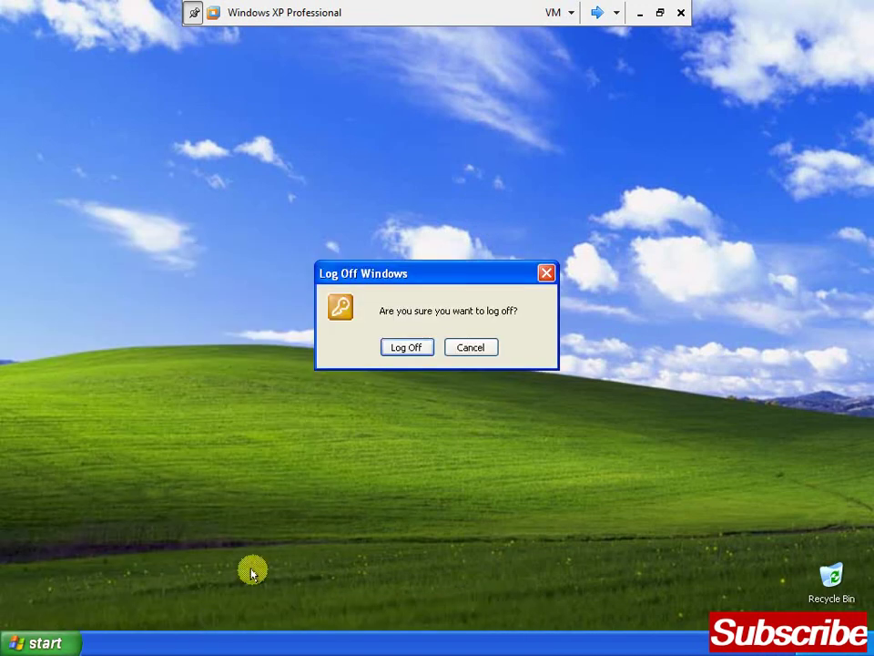
pyautogui.click(406, 354)
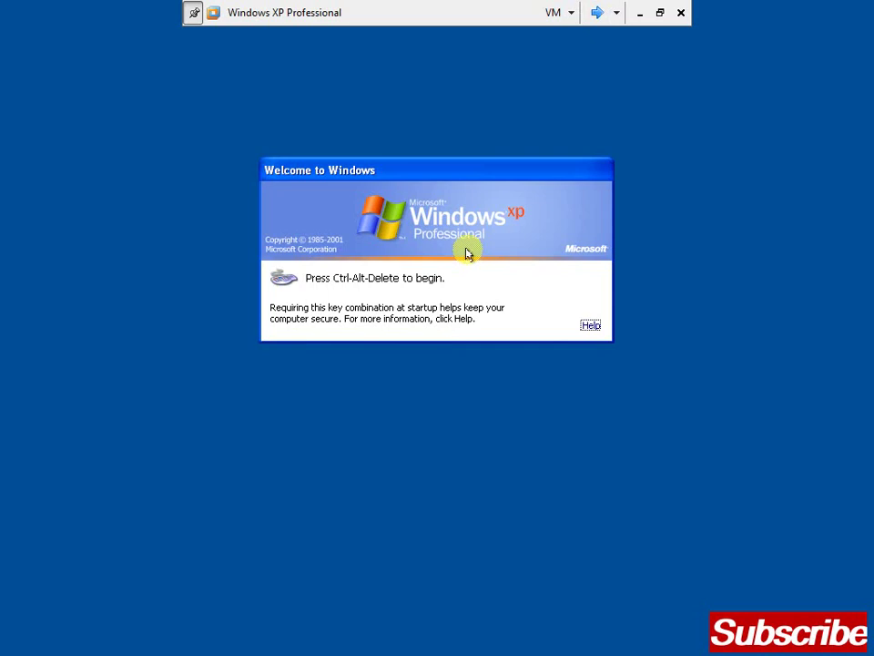
pyautogui.press('ctrl+alt+Insert')
pyautogui.hotkey('shift', 'Tab')
pyautogui.write('ahmad')
pyautogui.press('Tab')
pyautogui.write('***')
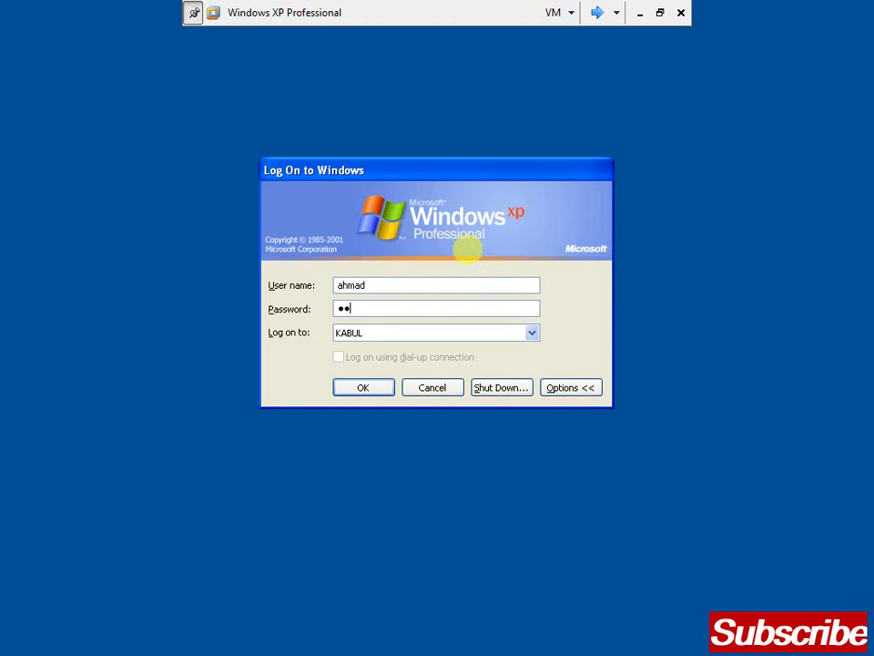
pyautogui.write('****')
pyautogui.press('Return')
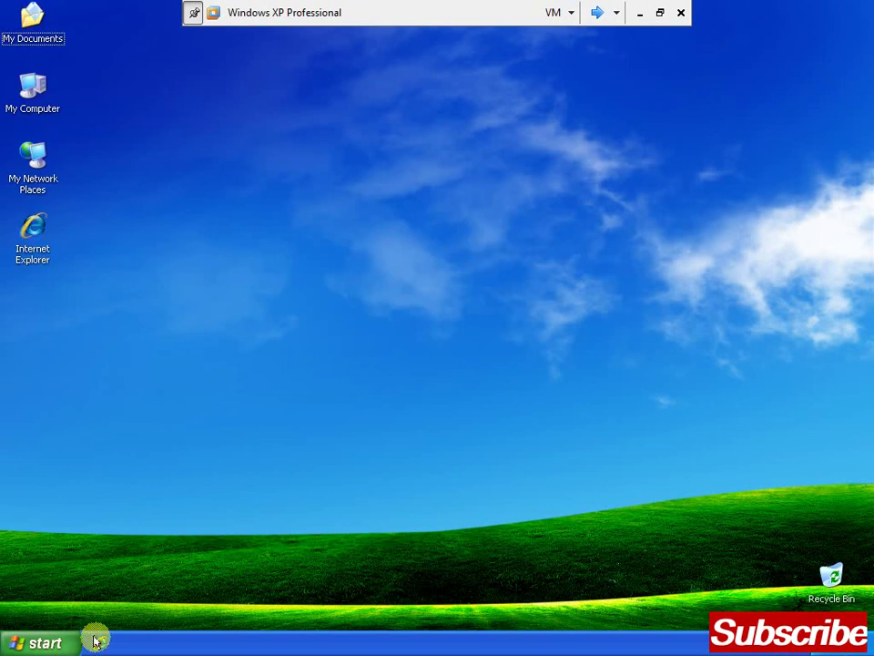
# Launch Command Prompt from Programs > Accessories on the server, then close it with exit
pyautogui.click(60, 648)
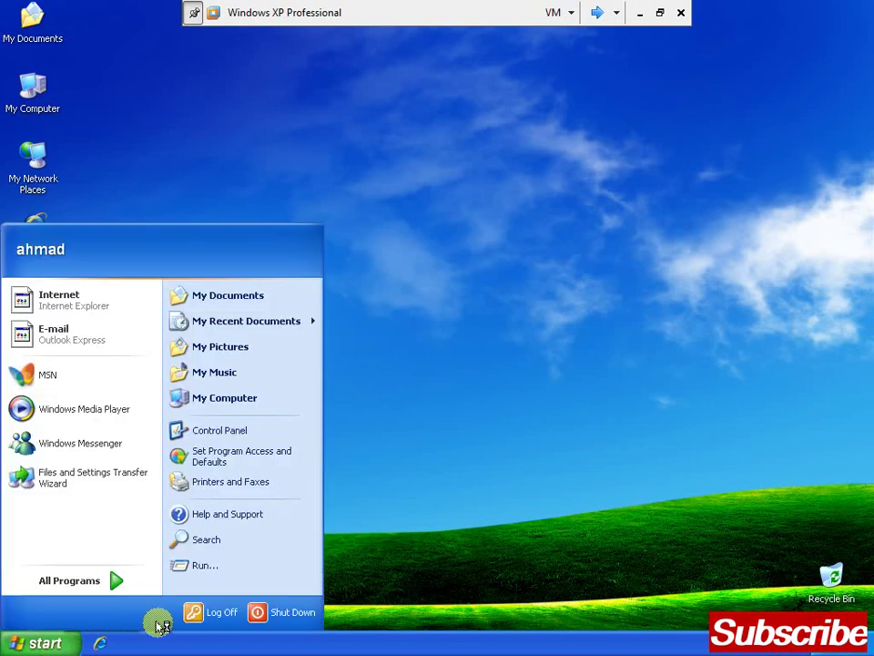
pyautogui.click(192, 620)
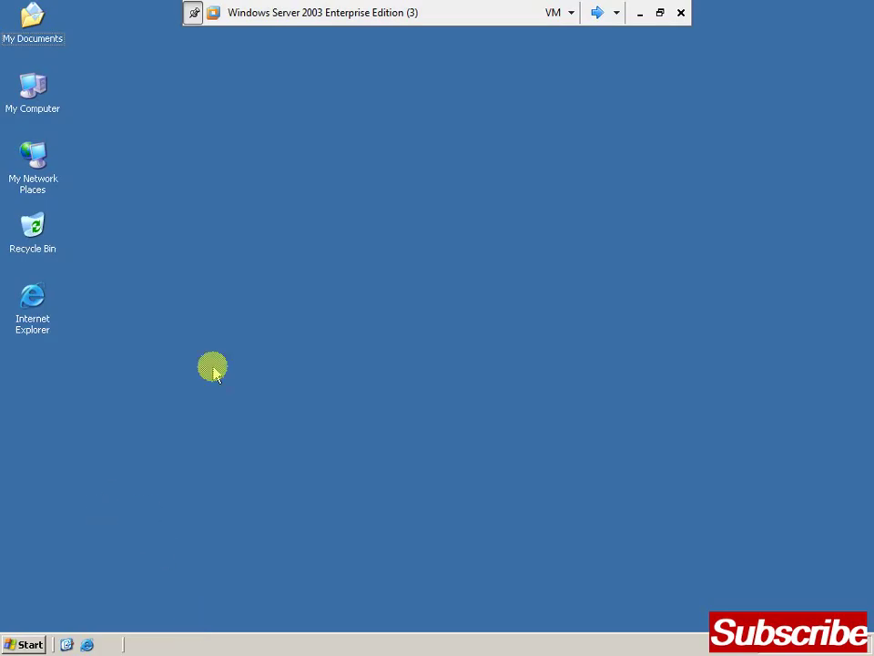
pyautogui.press('super')
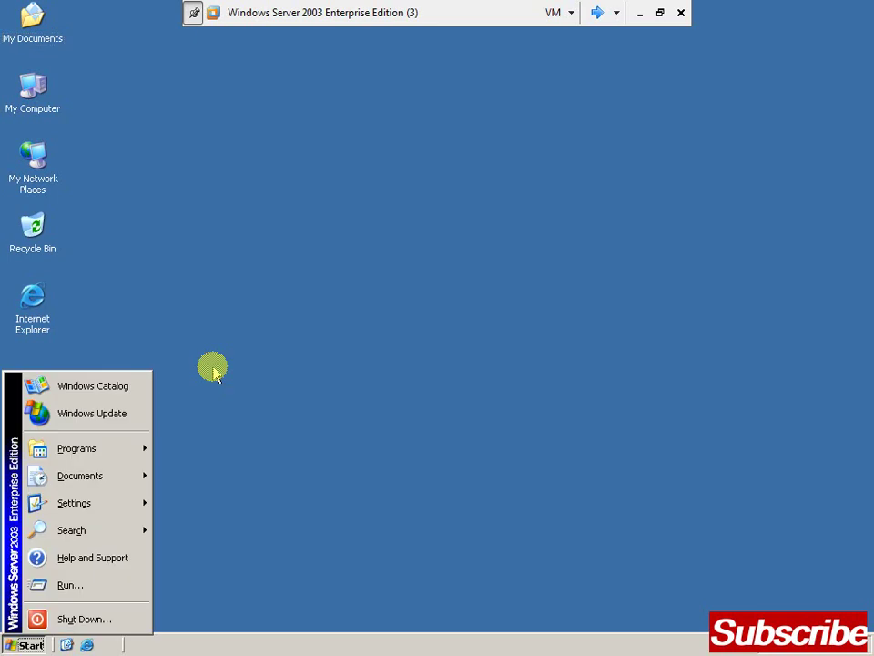
pyautogui.press('r')
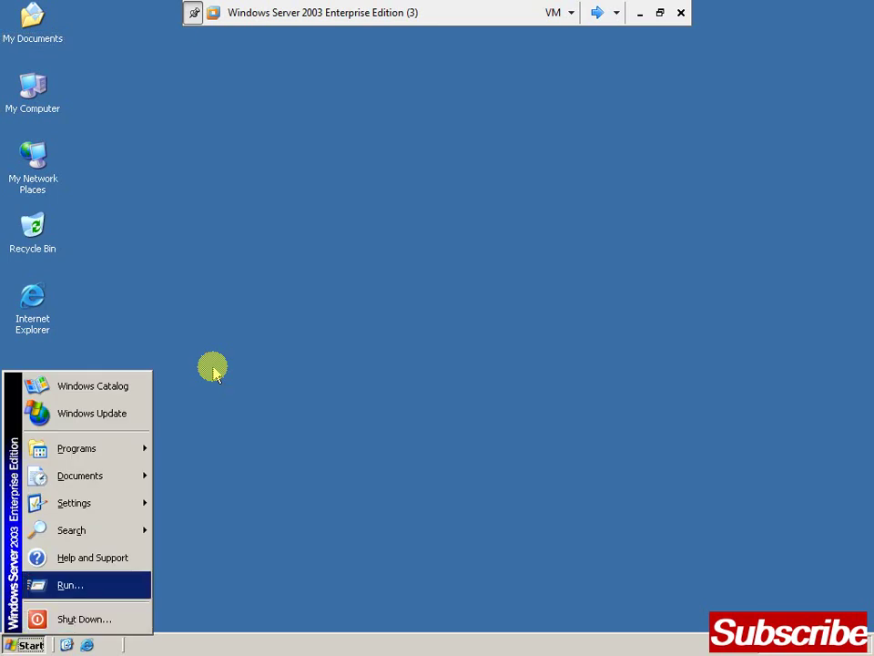
pyautogui.press('Up')
pyautogui.press('Up')
pyautogui.press('Up')
pyautogui.press('Up')
pyautogui.press('Up')
pyautogui.press('Right')
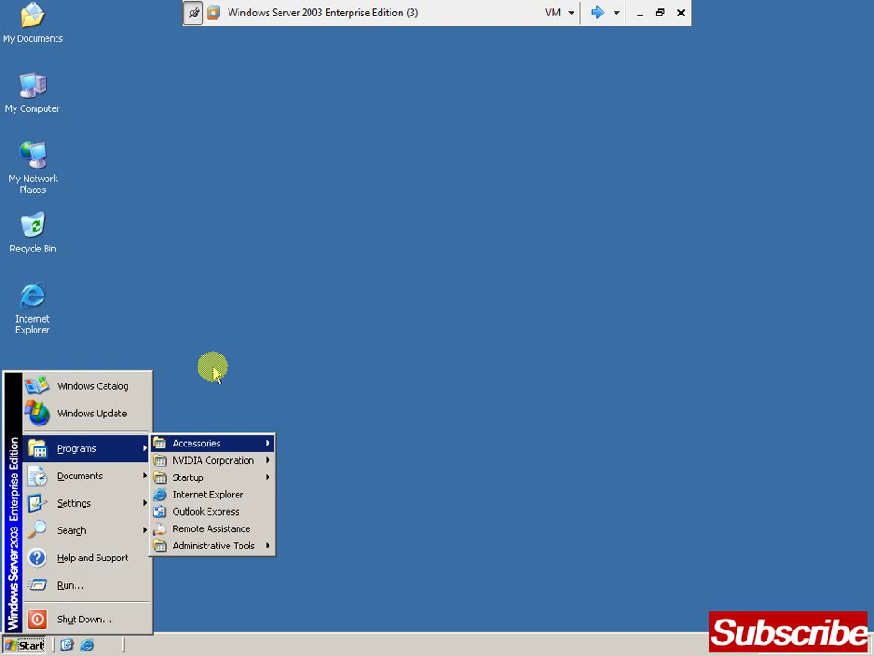
pyautogui.press('Right')
pyautogui.press('Down')
pyautogui.press('Down')
pyautogui.press('Down')
pyautogui.press('Down')
pyautogui.press('Down')
pyautogui.press('Down')
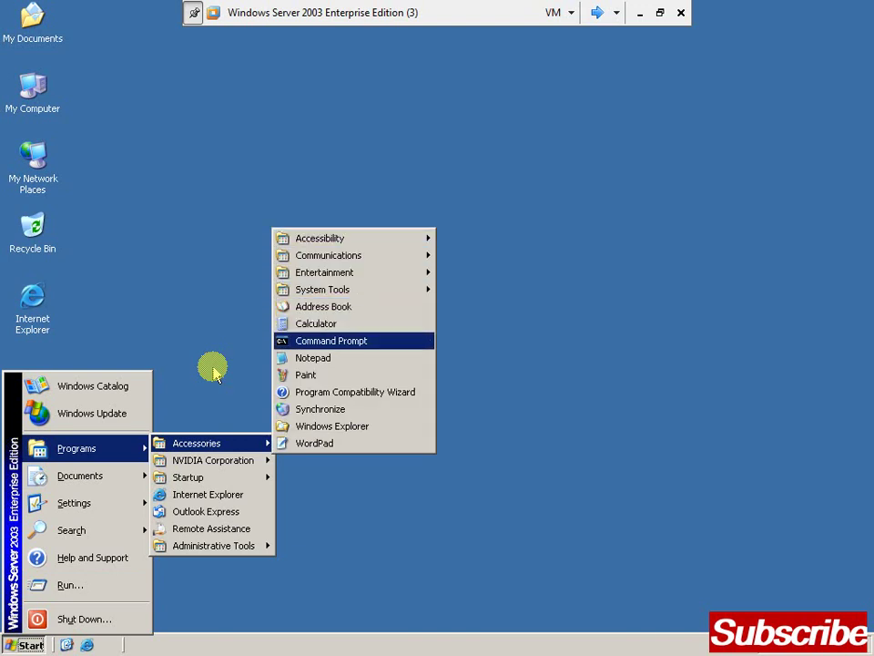
pyautogui.press('Return')
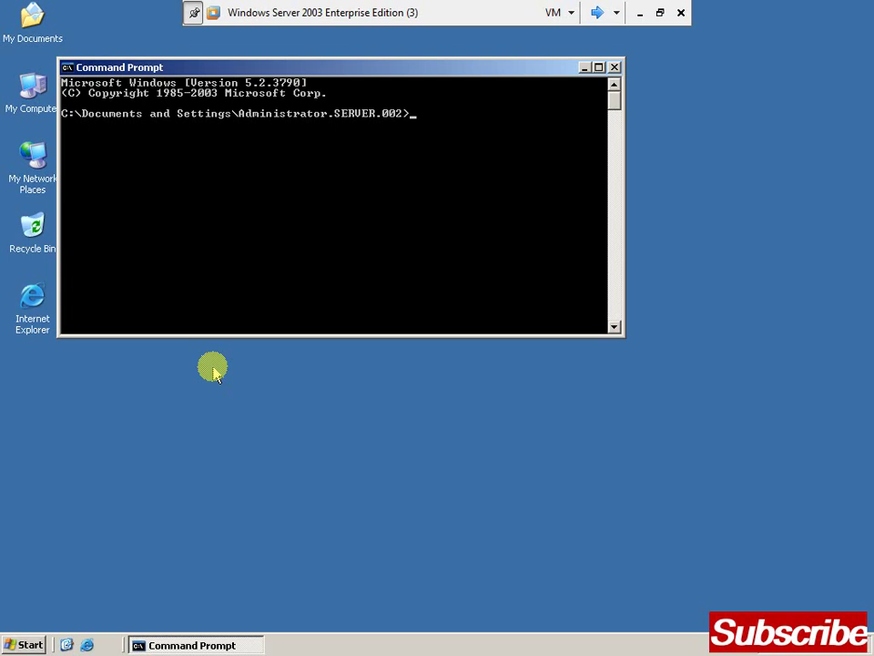
pyautogui.write('t')
pyautogui.press('Return')
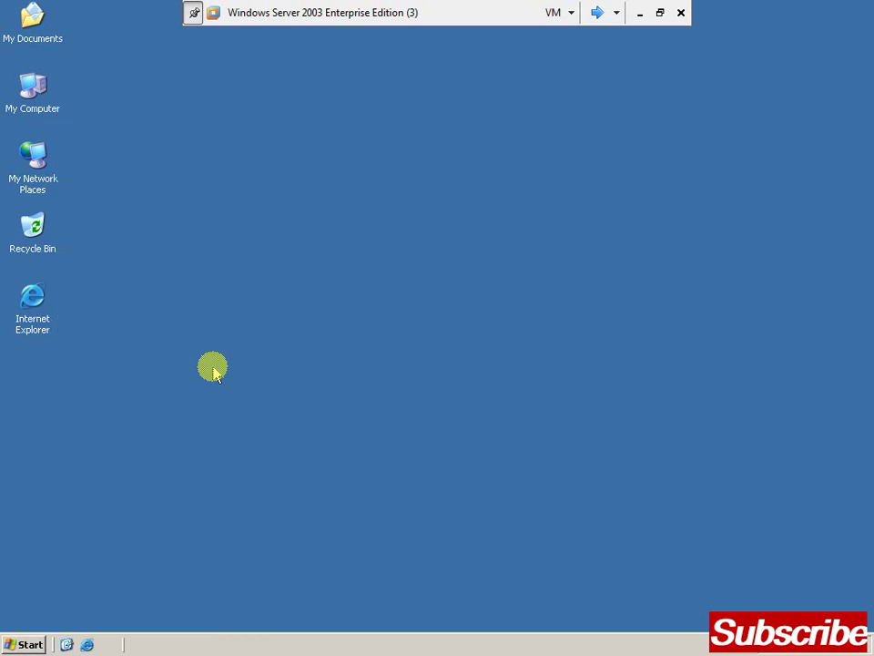
pyautogui.press('super')
pyautogui.press('Up')
pyautogui.press('Up')
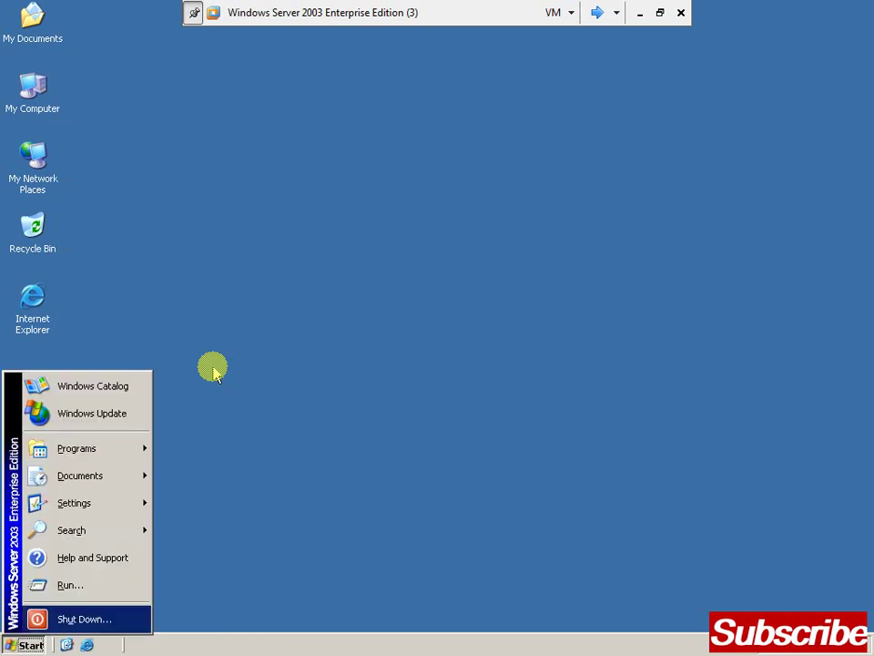
# Run cmd from the Run box and enter net user followed by a new account's name
pyautogui.press('Return')
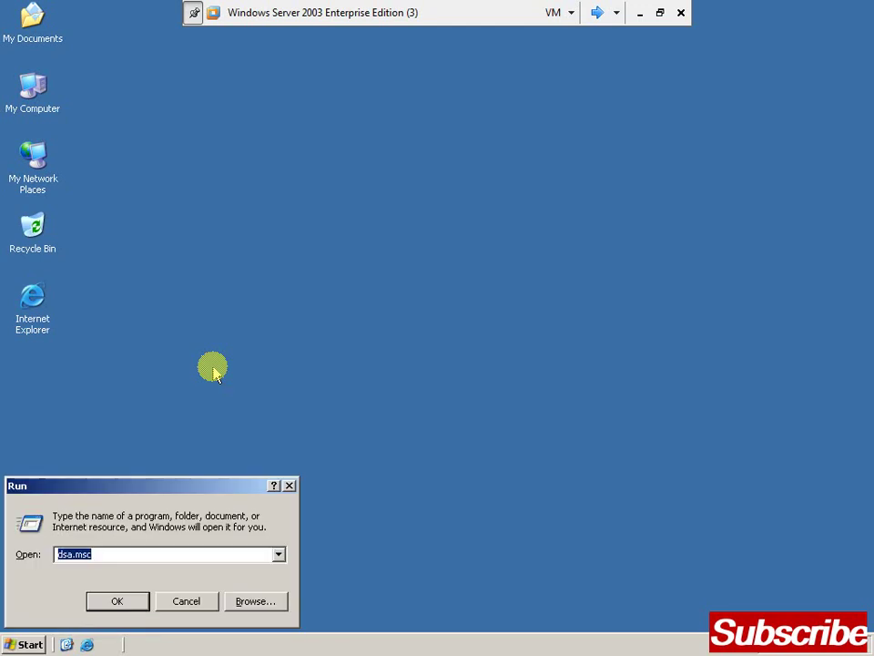
pyautogui.write('cmd')
pyautogui.press('Return')
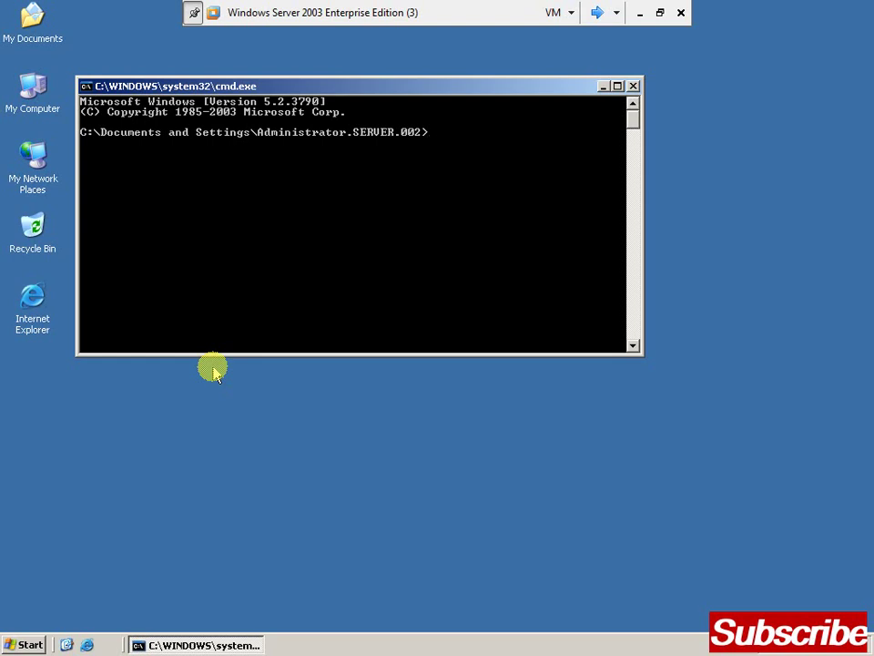
pyautogui.write('net user hashmat')
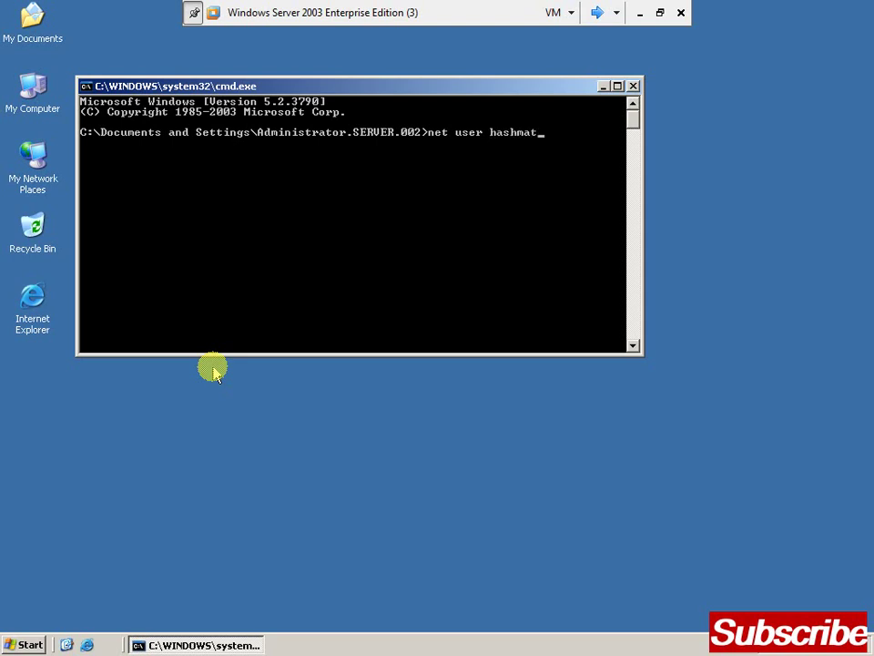
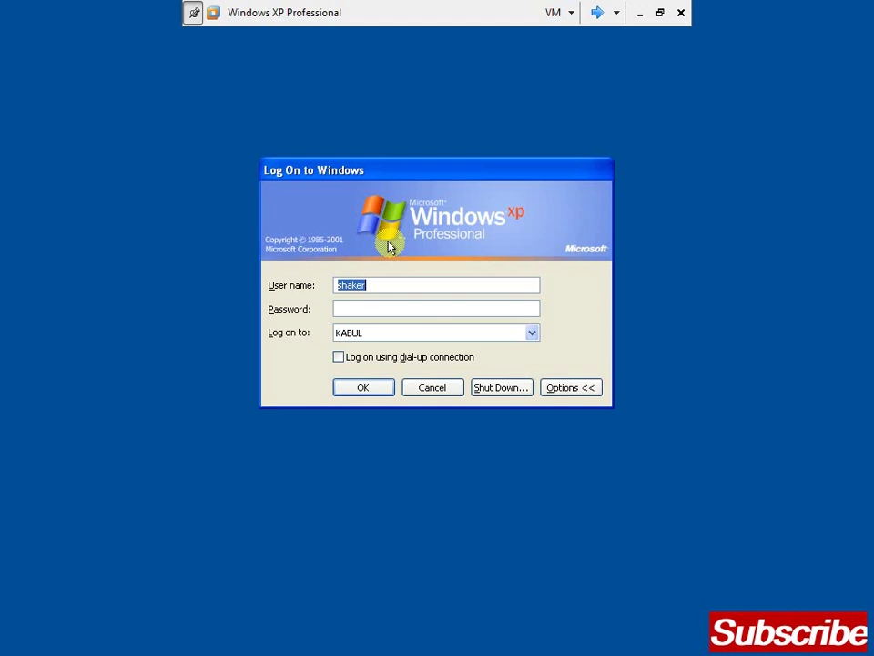
# Log on to the XP machine as administrator with the administrator password
pyautogui.press('Tab')
pyautogui.write('*******')
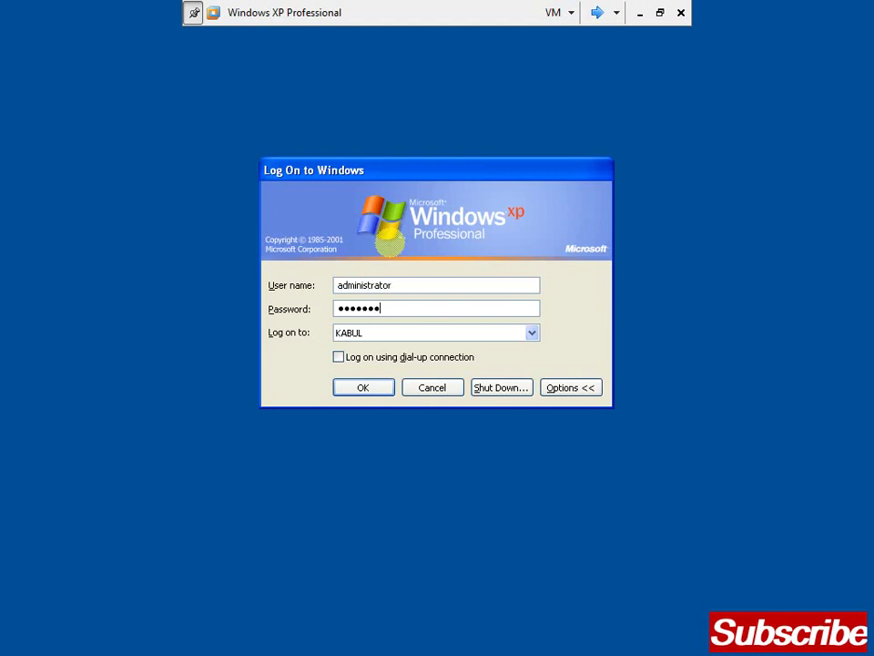
pyautogui.press('Return')
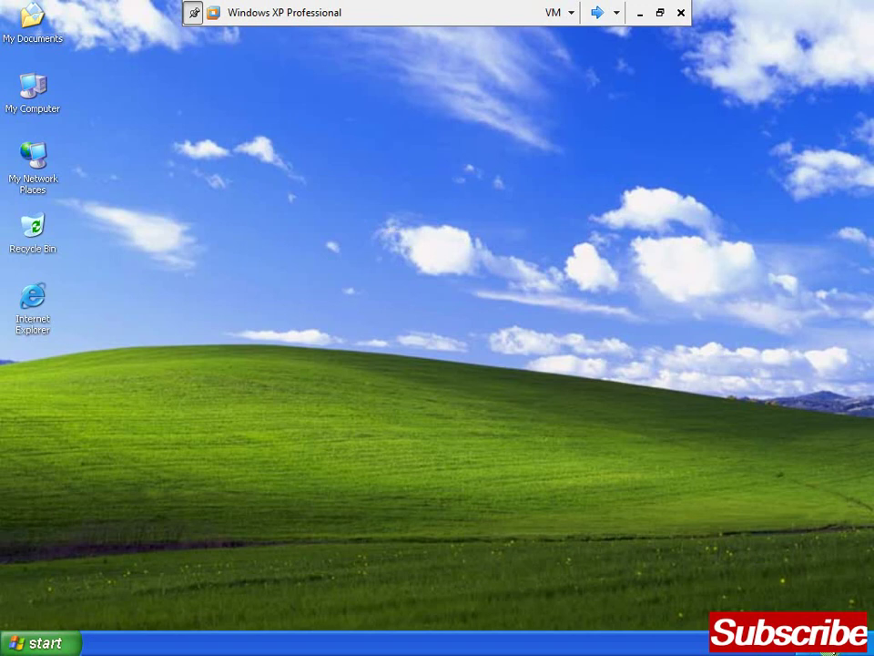
# Change the system date to November via the taskbar clock, then dismiss the cleanup balloon
pyautogui.rightClick(831, 650)
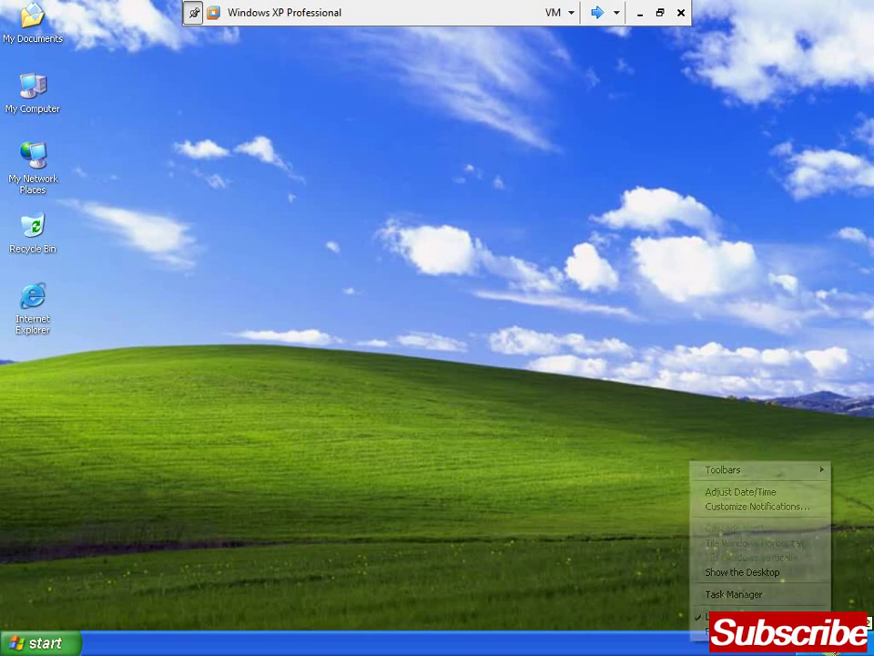
pyautogui.click(746, 491)
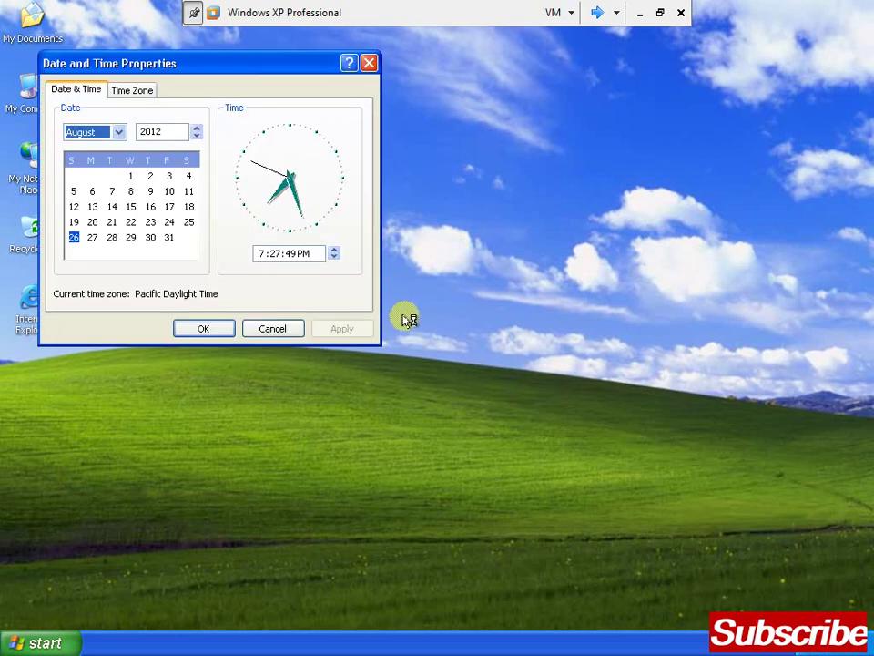
pyautogui.click(117, 135)
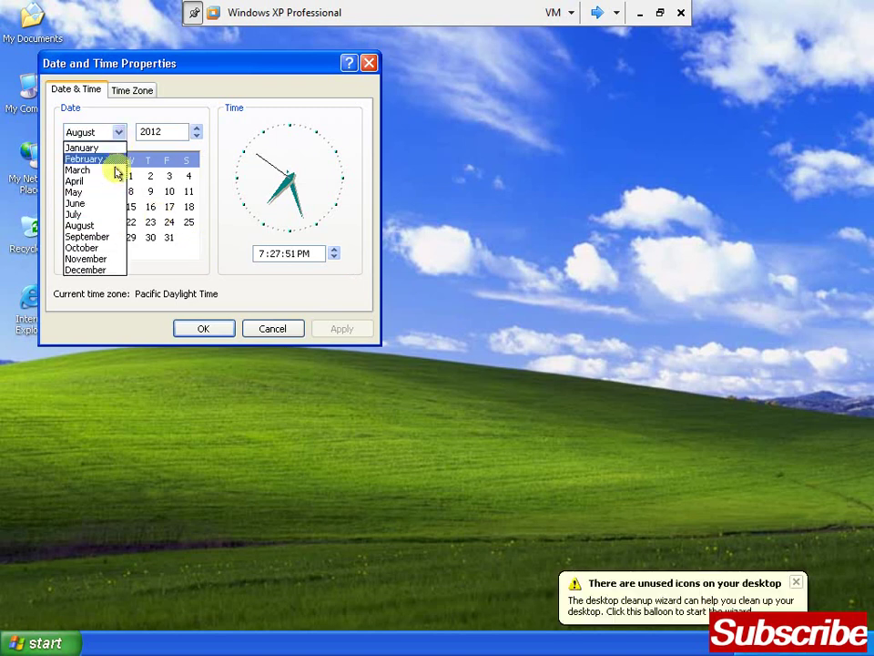
pyautogui.click(110, 257)
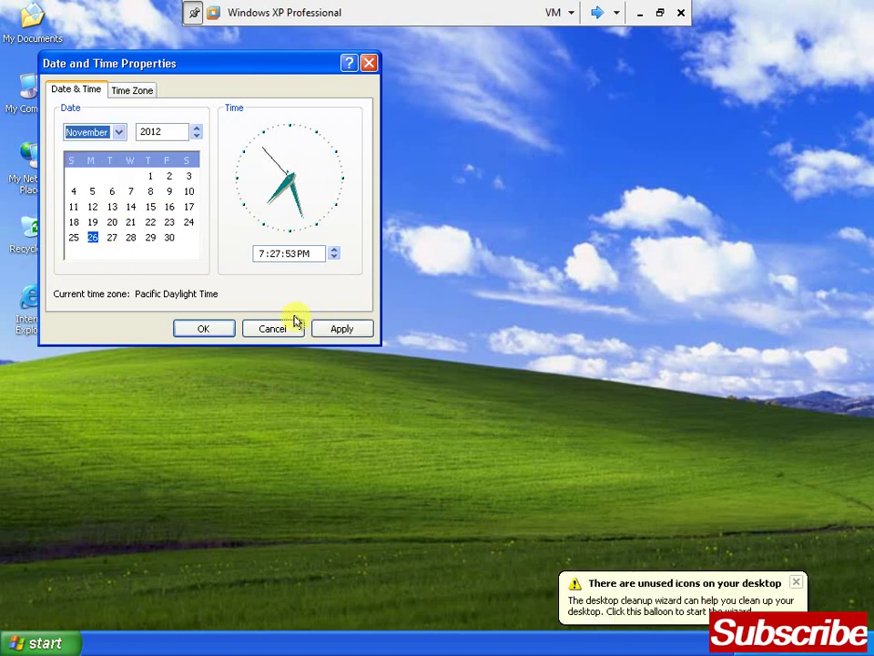
pyautogui.click(336, 328)
pyautogui.click(220, 331)
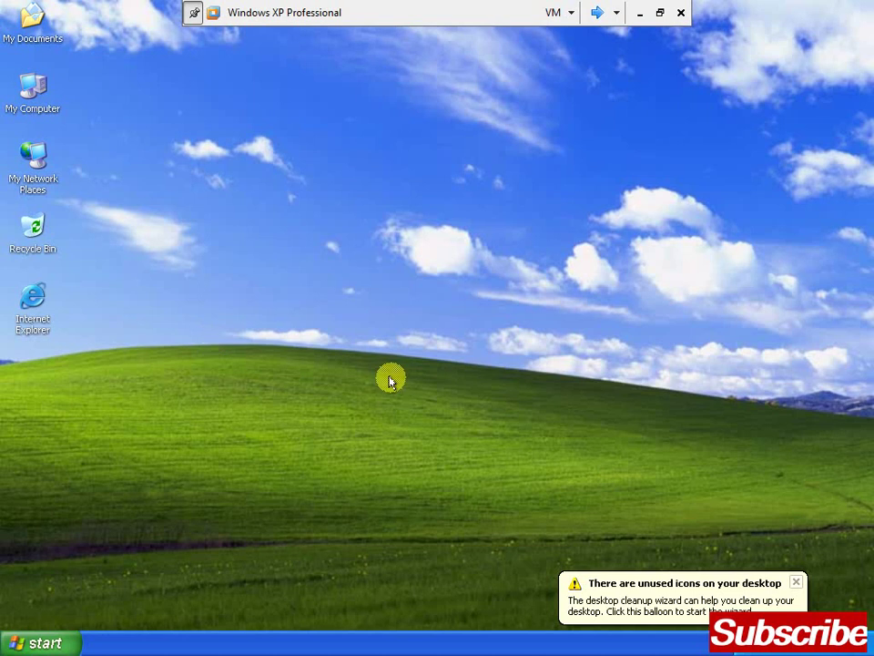
pyautogui.click(794, 582)
# Log the administrator off the XP machine
pyautogui.press('super')
pyautogui.press('u')
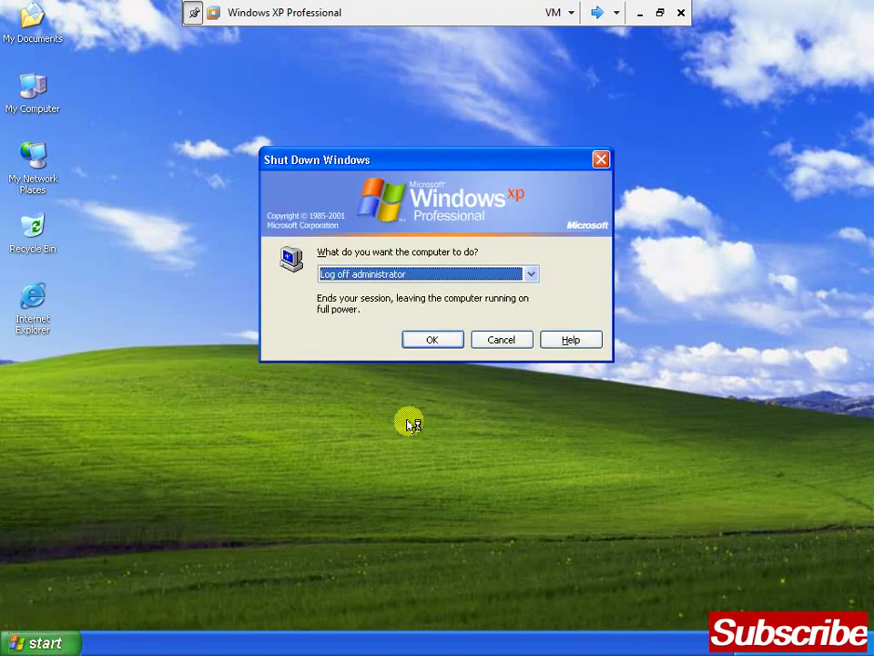
pyautogui.press('Return')
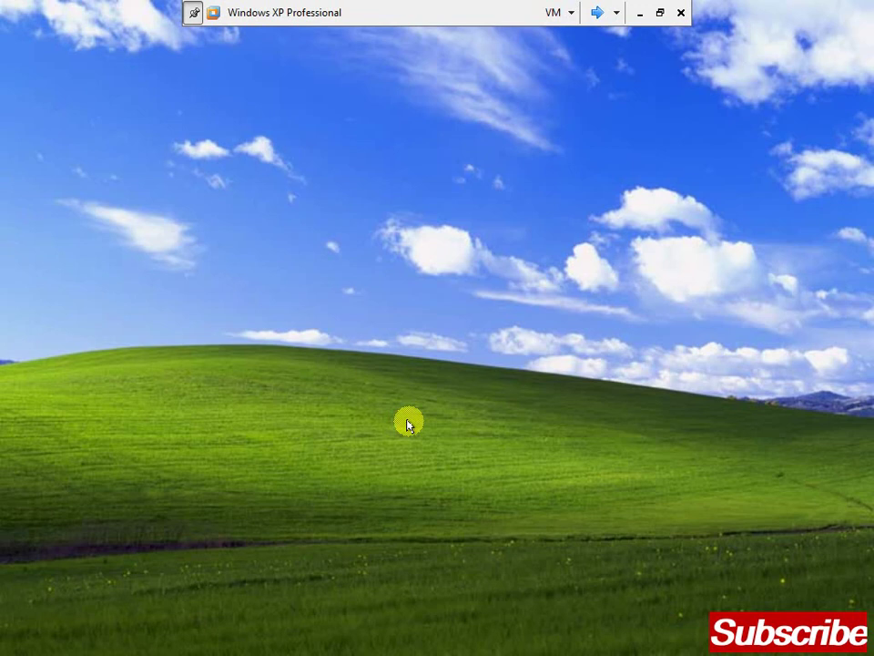
# Log on to XP as the existing domain user with that user's password
pyautogui.hotkey('ctrl', 'alt', 'Delete')
pyautogui.write('sah')
pyautogui.press('BackSpace')
pyautogui.press('BackSpace')
pyautogui.write('haker')
pyautogui.press('Tab')
pyautogui.write('•••••••')
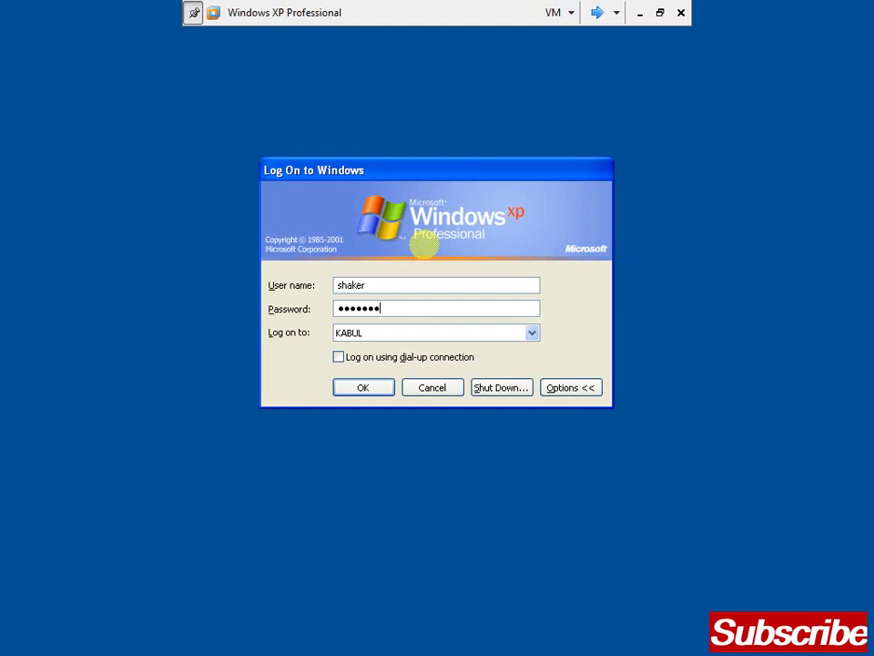
pyautogui.press('Return')
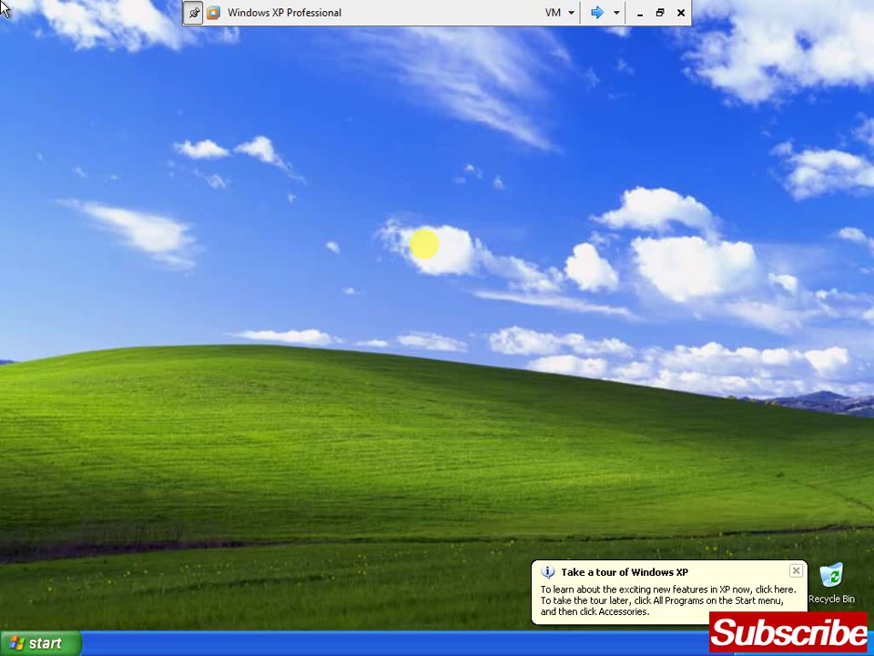
# Log the domain user off XP
pyautogui.press('super')
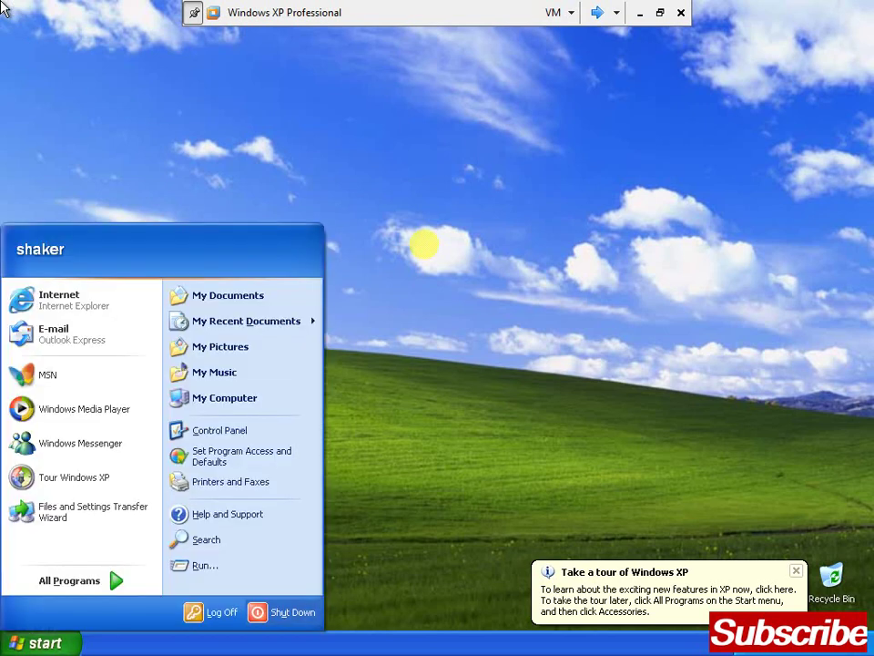
pyautogui.press('l')
pyautogui.press('Return')
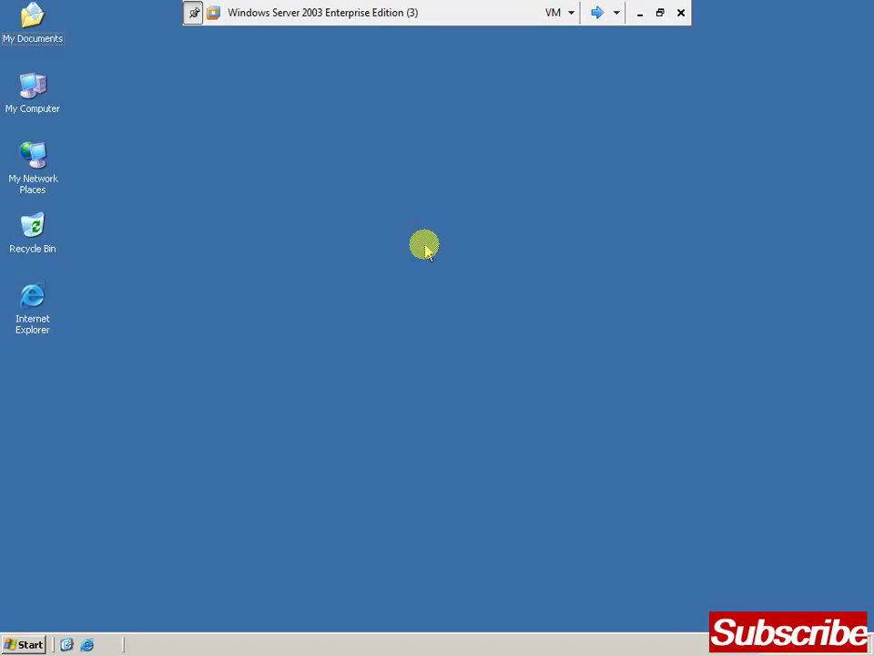
# Open Active Directory Users and Computers and start a New User in kabul.com's Users container
pyautogui.press('super')
pyautogui.press('p')
pyautogui.press('Up')
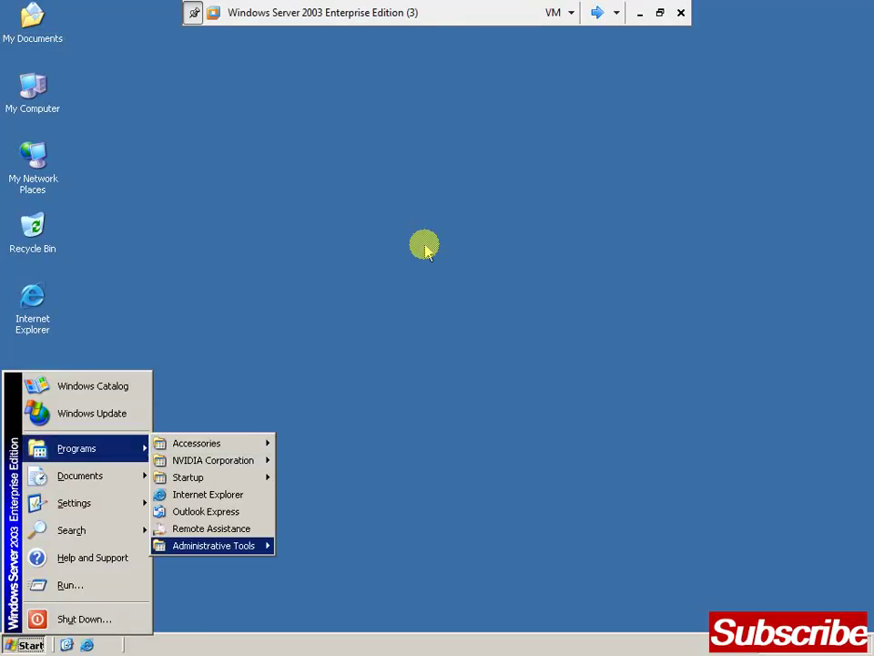
pyautogui.press('Right')
pyautogui.press('Down')
pyautogui.press('Down')
pyautogui.press('Return')
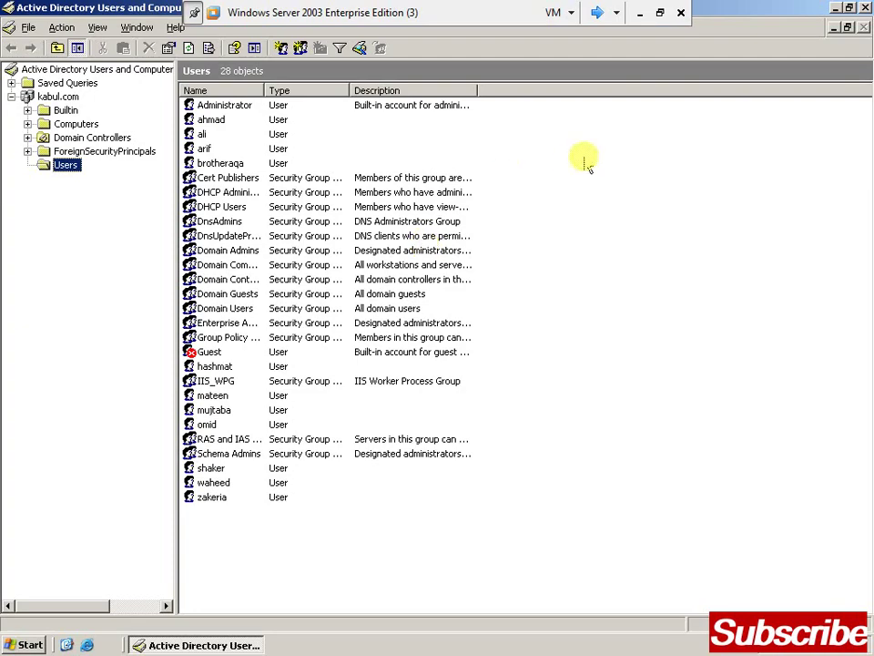
pyautogui.rightClick(614, 147)
pyautogui.press('Down')
pyautogui.press('Down')
pyautogui.press('Down')
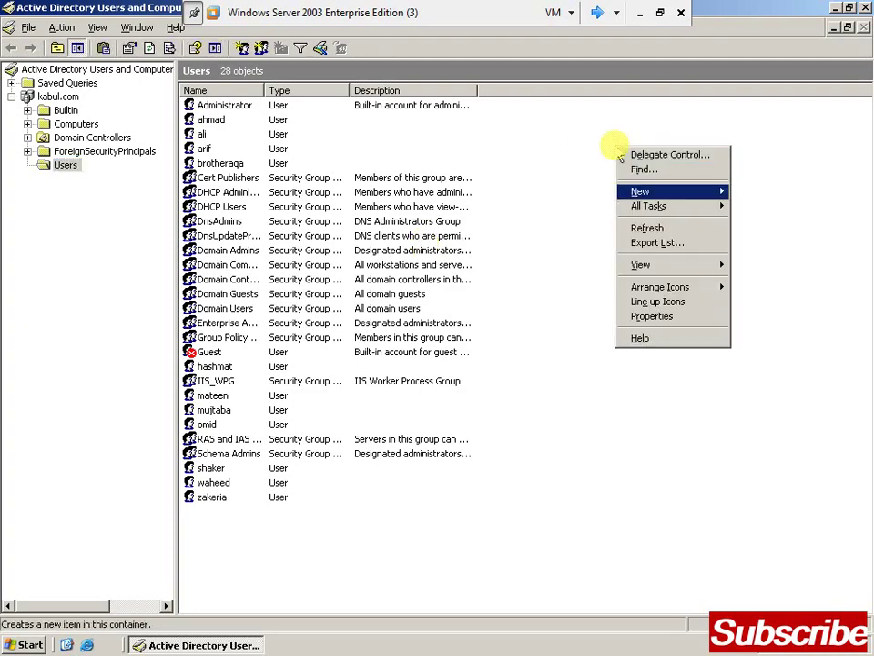
pyautogui.press('Right')
pyautogui.press('Up')
pyautogui.press('Up')
pyautogui.press('Return')
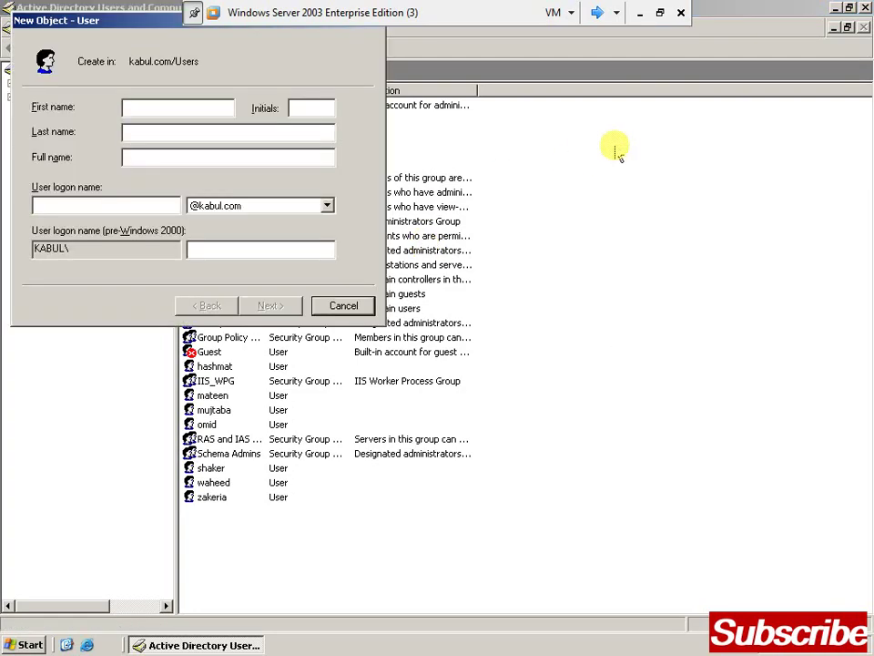
# Create the user with matching name and logon name, a password, no forced change, and account disabled
pyautogui.write('haris')
pyautogui.press('Tab')
pyautogui.press('Tab')
pyautogui.press('Tab')
pyautogui.press('Tab')
pyautogui.write('haris')
pyautogui.press('Return')
pyautogui.write('•••••••')
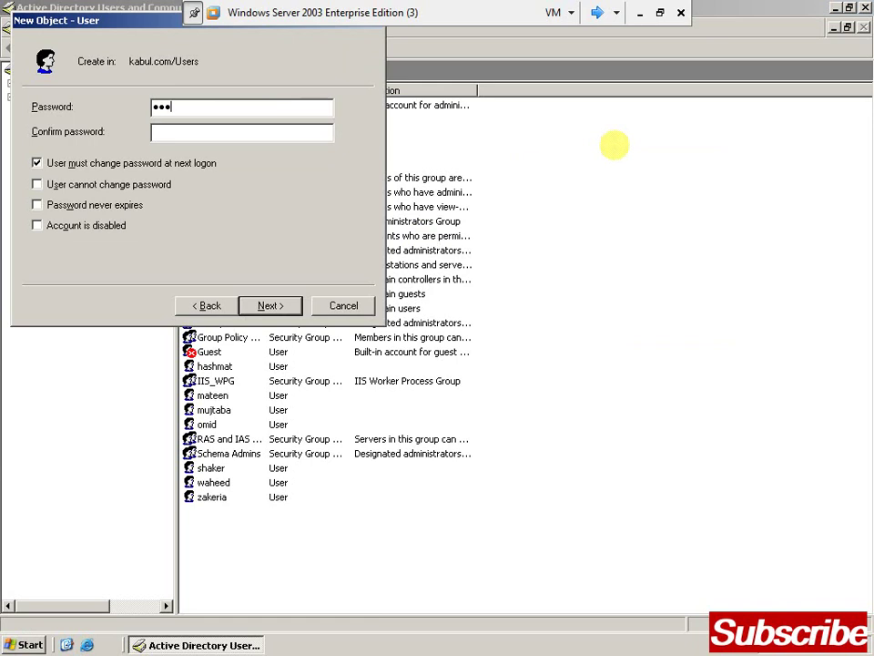
pyautogui.press('Tab')
pyautogui.write('•••••••')
pyautogui.press('Tab')
pyautogui.press('space')
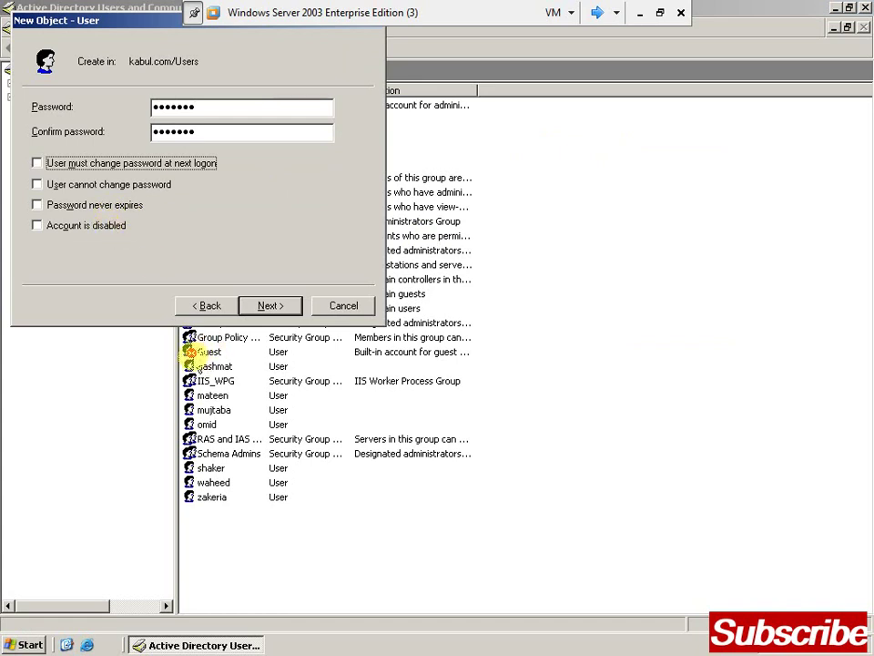
pyautogui.click(113, 225)
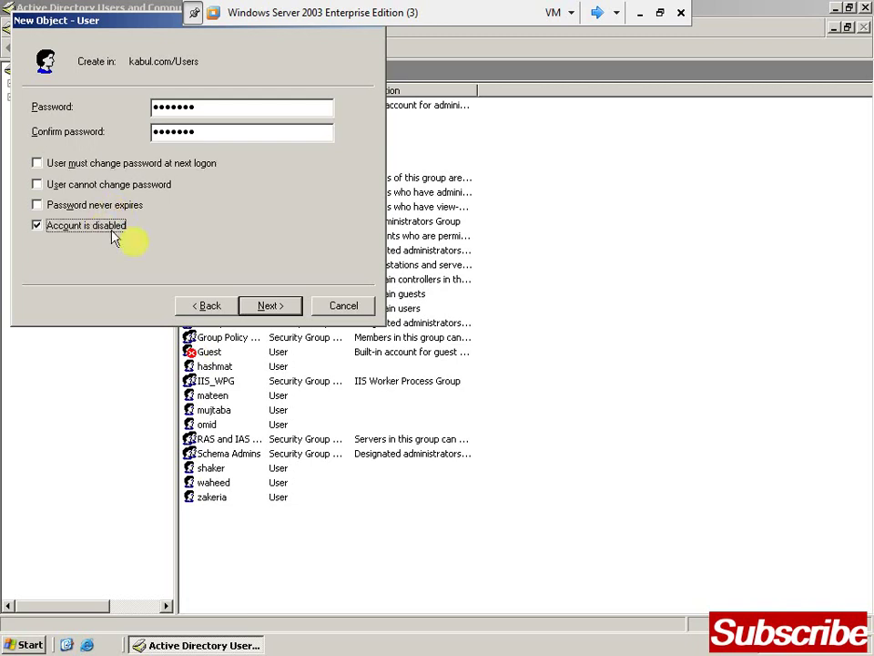
pyautogui.click(266, 305)
pyautogui.click(267, 306)
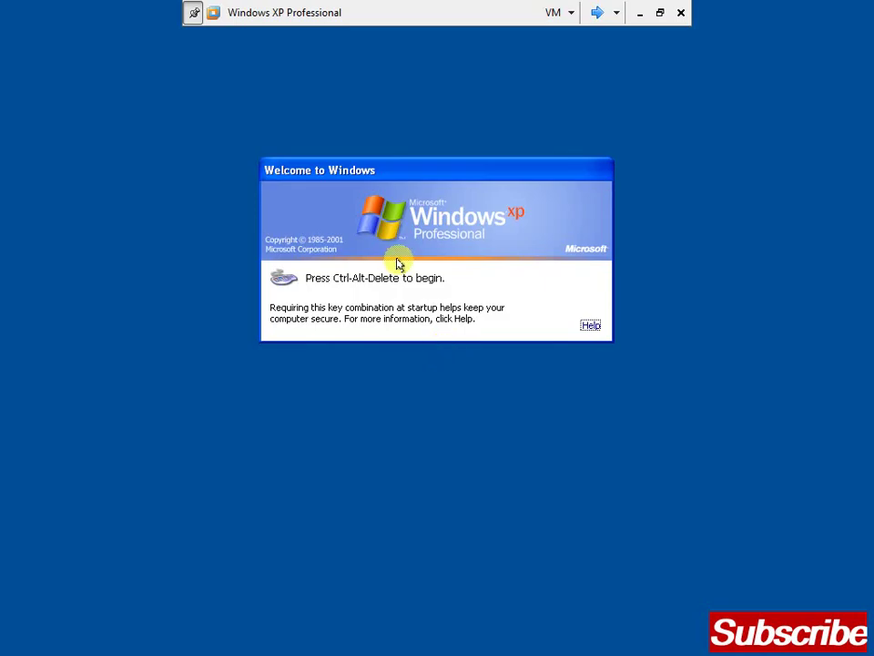
# Try logging the new user on to XP, acknowledge the disabled-account refusal, and cancel
pyautogui.hotkey('ctrl', 'alt', 'Delete')
pyautogui.hotkey('shift', 'Tab')
pyautogui.write('haris')
pyautogui.press('Tab')
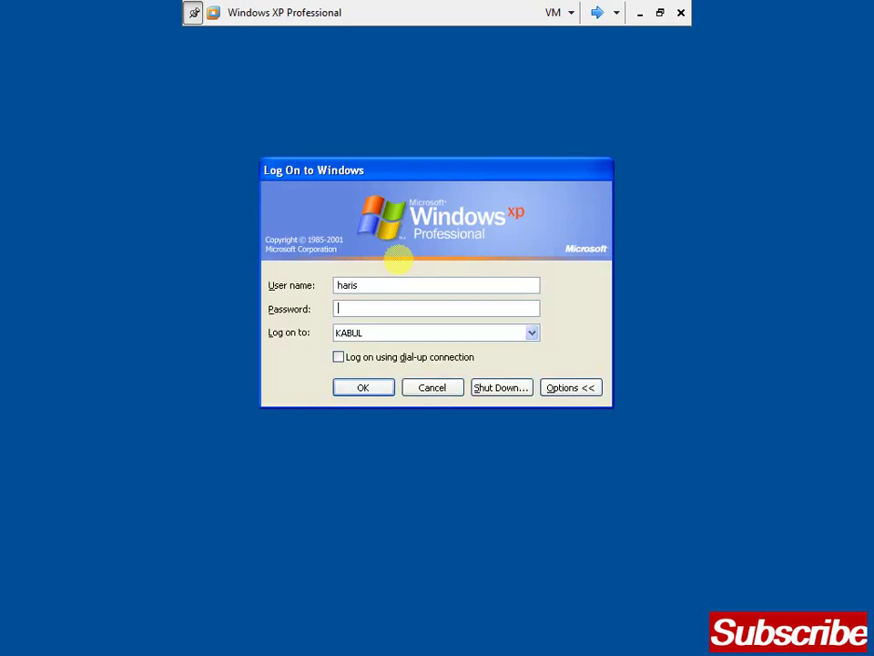
pyautogui.write('12345678')
pyautogui.press('Return')
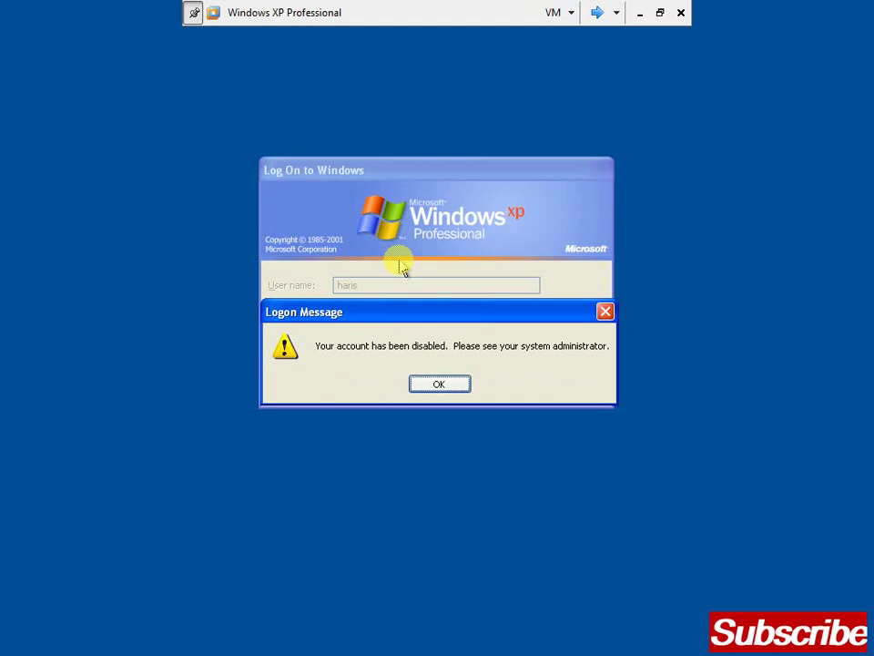
pyautogui.press('Return')
pyautogui.press('Escape')
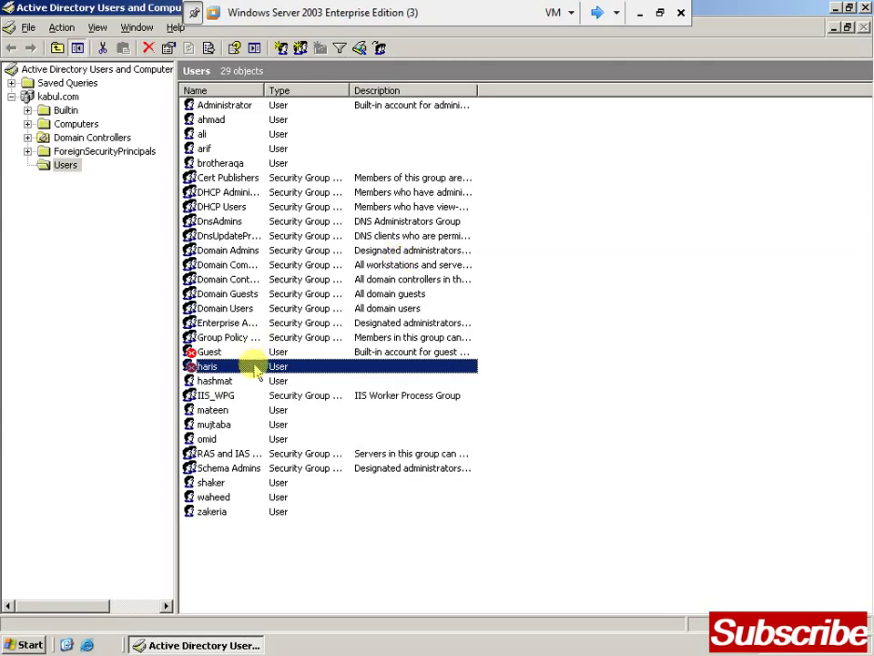
# Enable the new user's account in Active Directory and refresh the Users list
pyautogui.rightClick(257, 370)
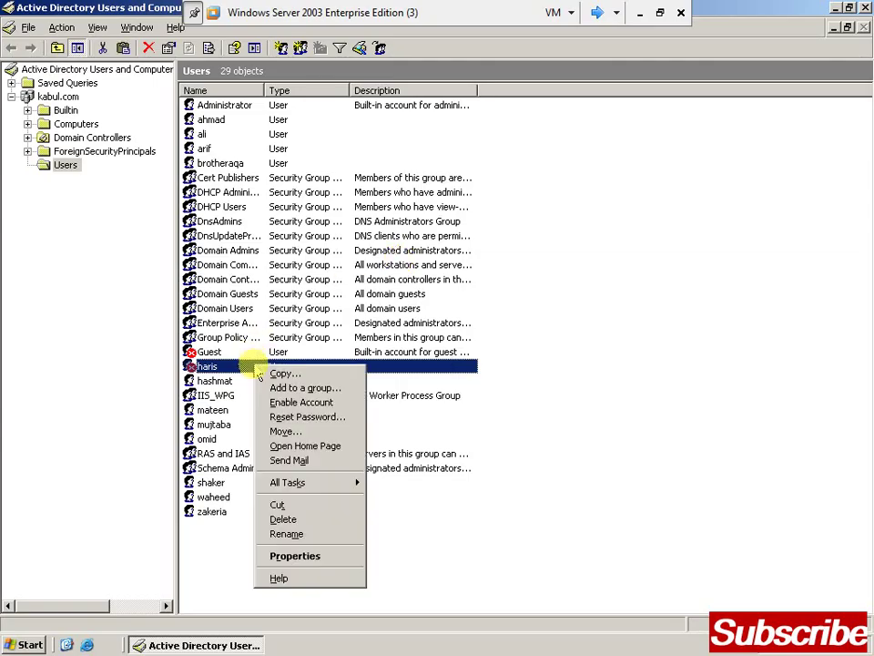
pyautogui.click(292, 408)
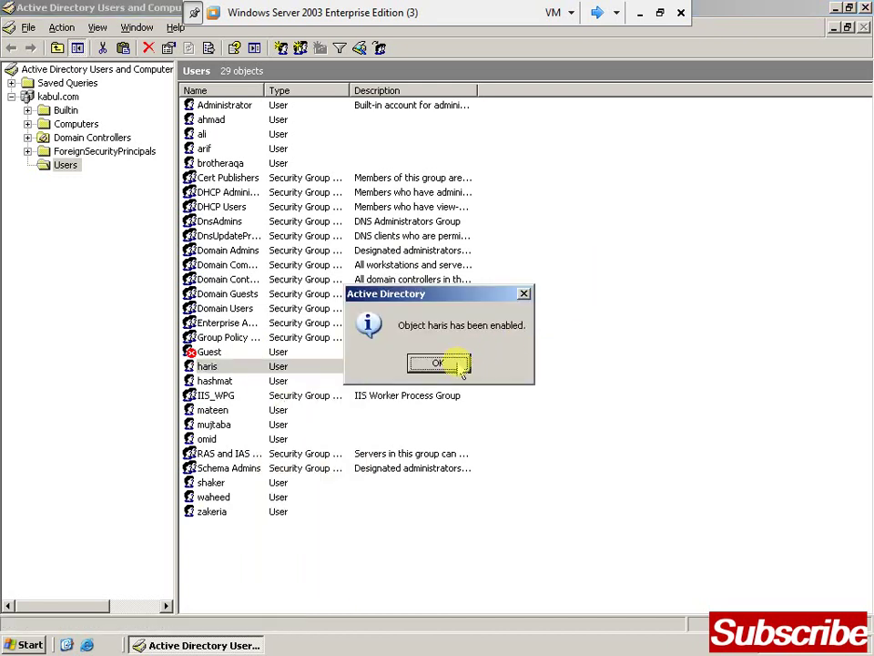
pyautogui.click(455, 363)
pyautogui.rightClick(631, 208)
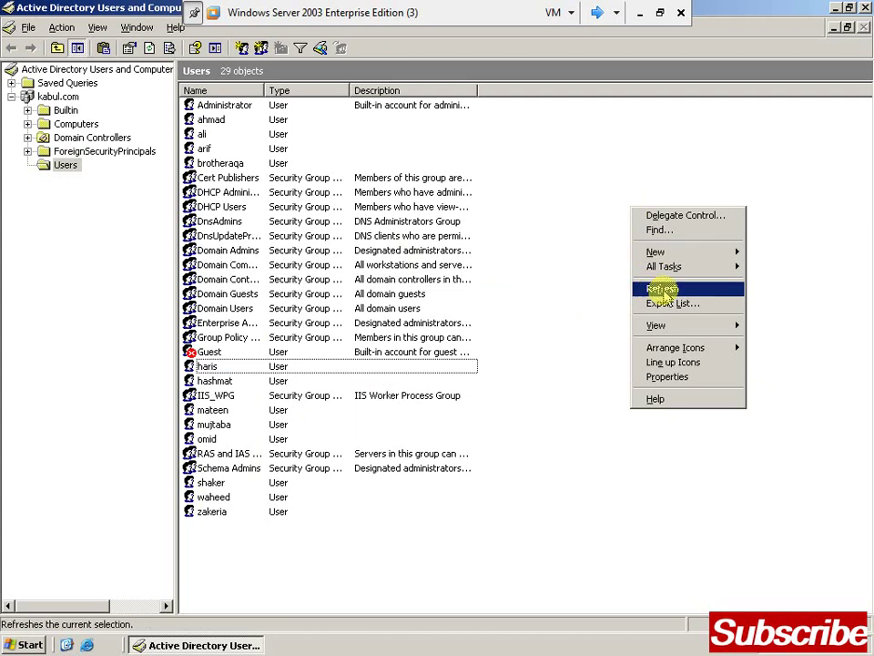
pyautogui.click(664, 290)
pyautogui.hotkey('ctrl', 'alt', 'Right')
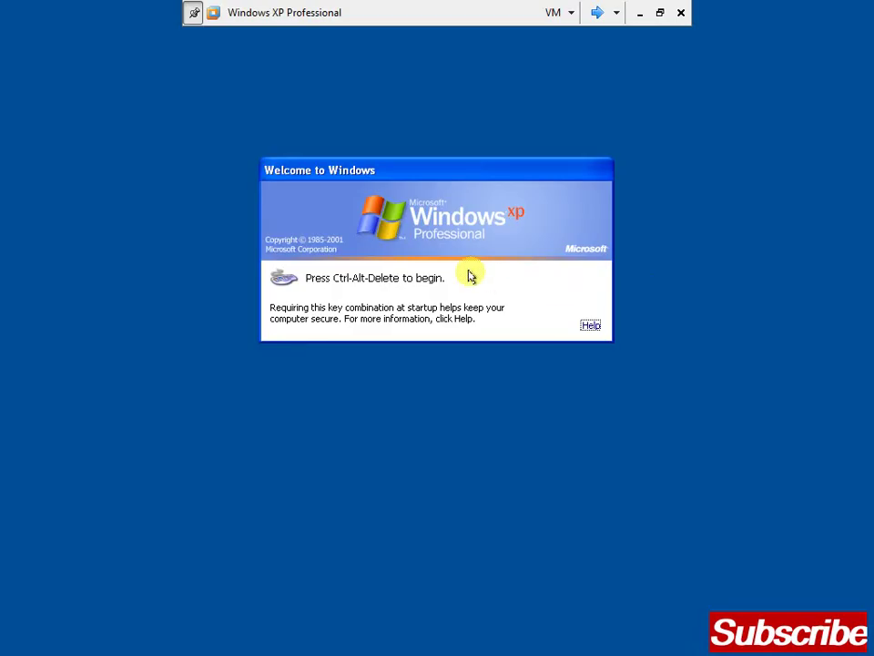
# Log on to XP as the newly enabled user with that user's password
pyautogui.press('ctrl+alt+Insert')
pyautogui.hotkey('shift', 'Tab')
pyautogui.write('haris')
pyautogui.press('Tab')
pyautogui.write('********')
pyautogui.press('Return')
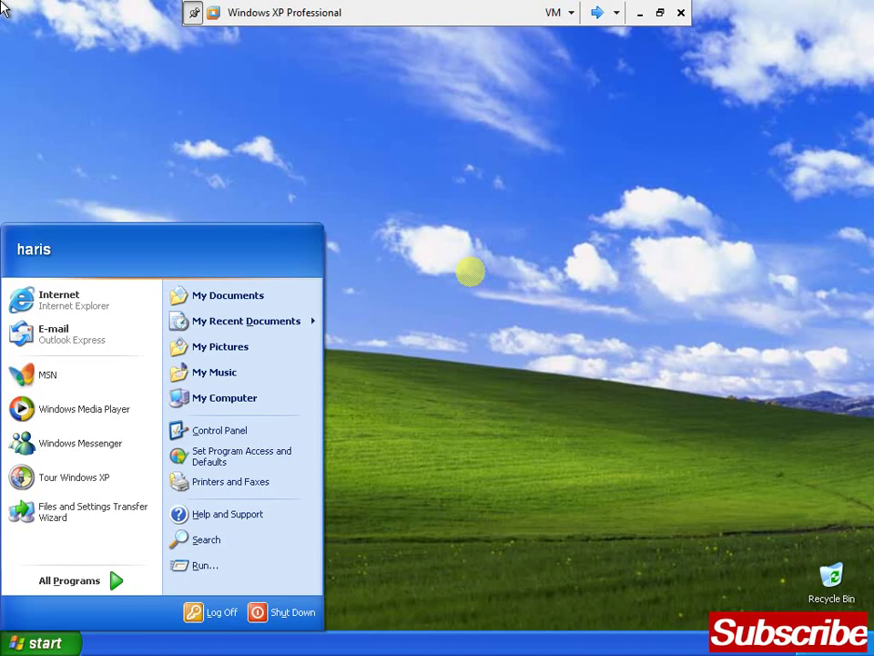
# Log the new user off XP from the Start menu
pyautogui.click(474, 239)
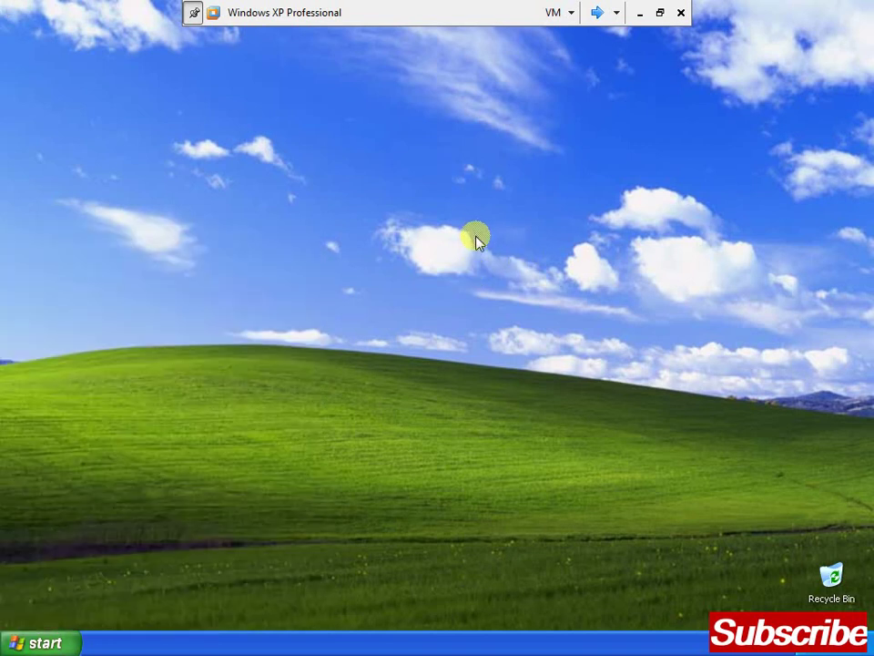
pyautogui.press('super')
pyautogui.press('Escape')
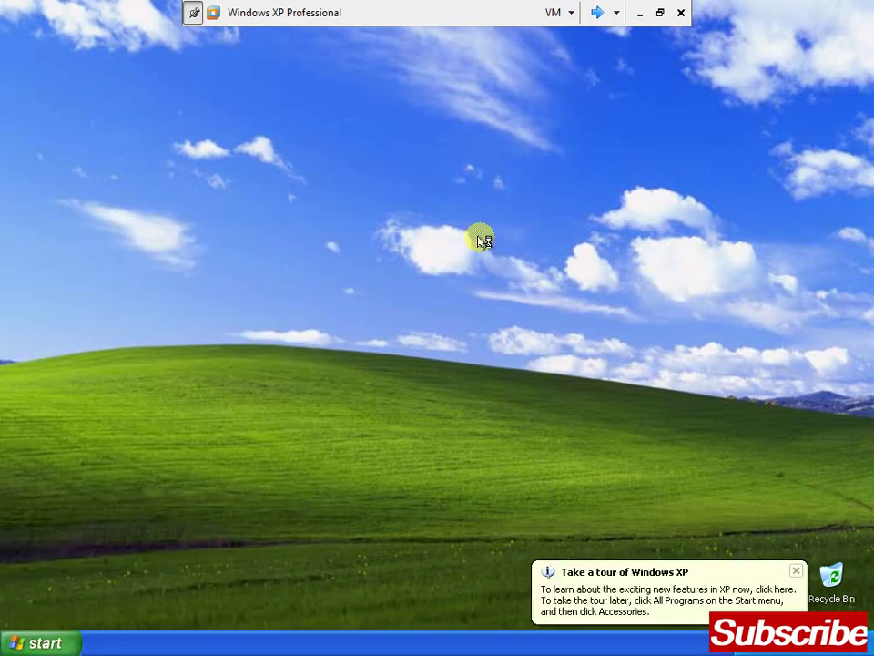
pyautogui.hotkey('ctrl', 'Escape')
pyautogui.press('l')
pyautogui.press('Escape')
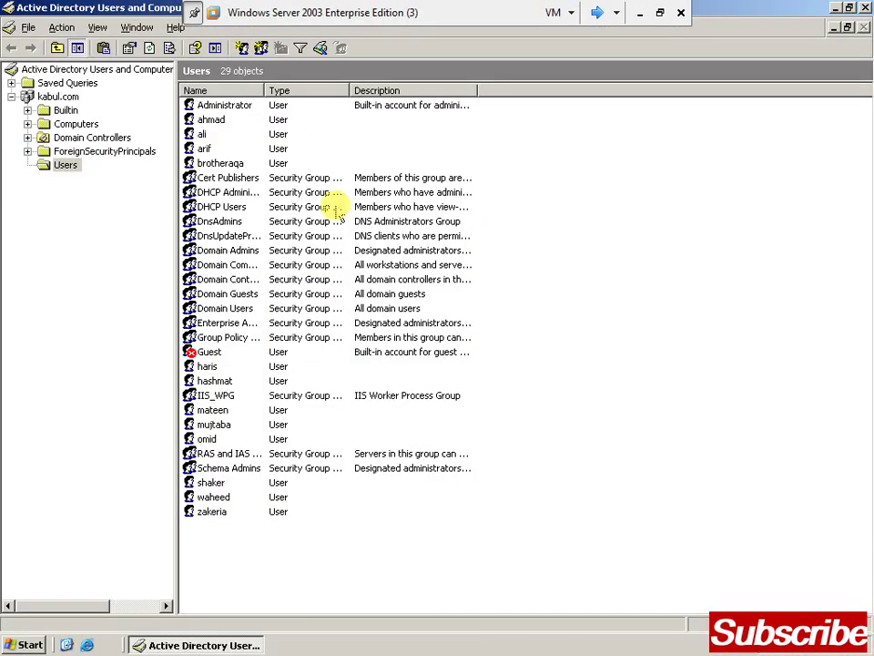
# Reset the new user's password in Active Directory Users and Computers and acknowledge the confirmation
pyautogui.click(227, 150)
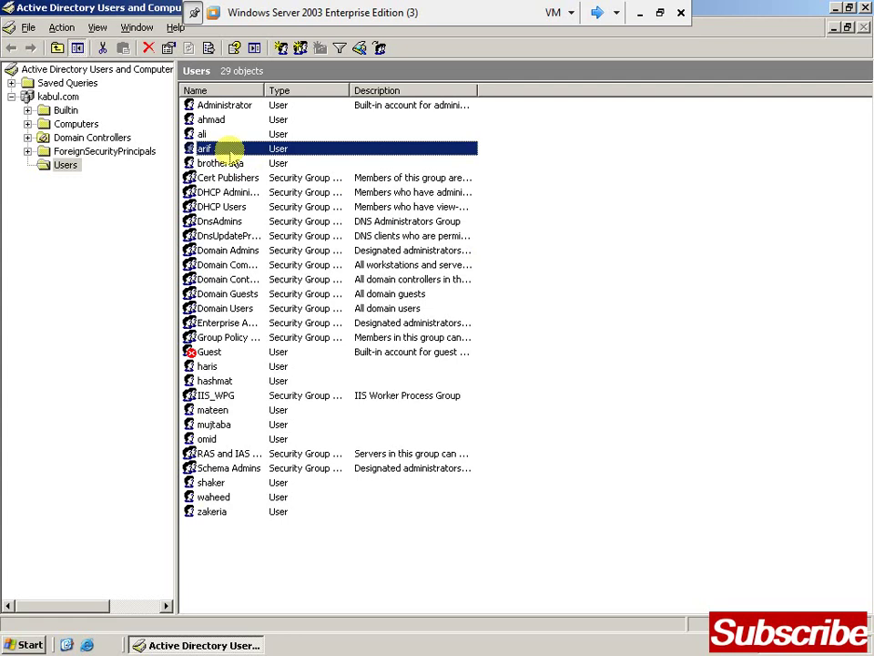
pyautogui.rightClick(227, 150)
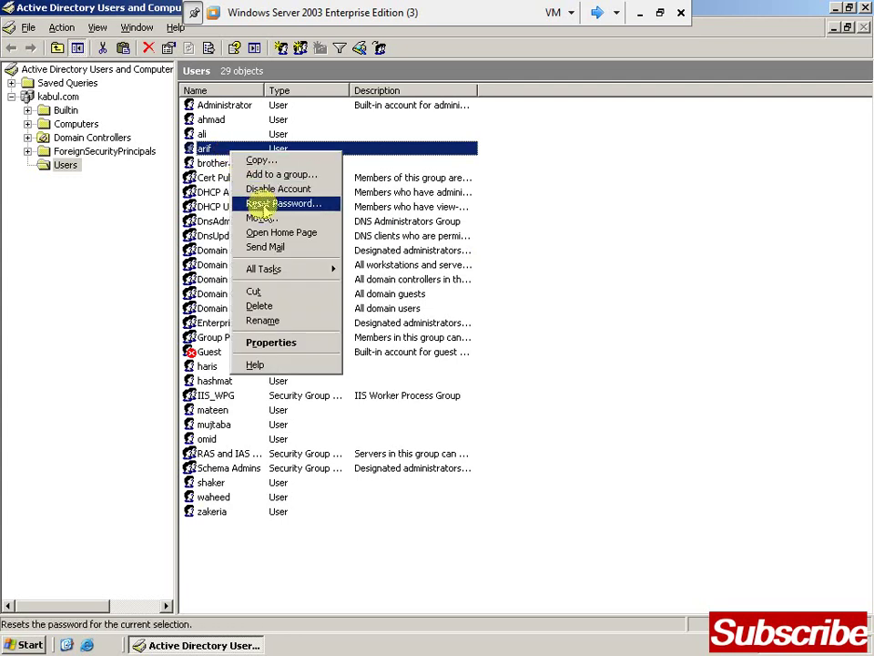
pyautogui.click(261, 205)
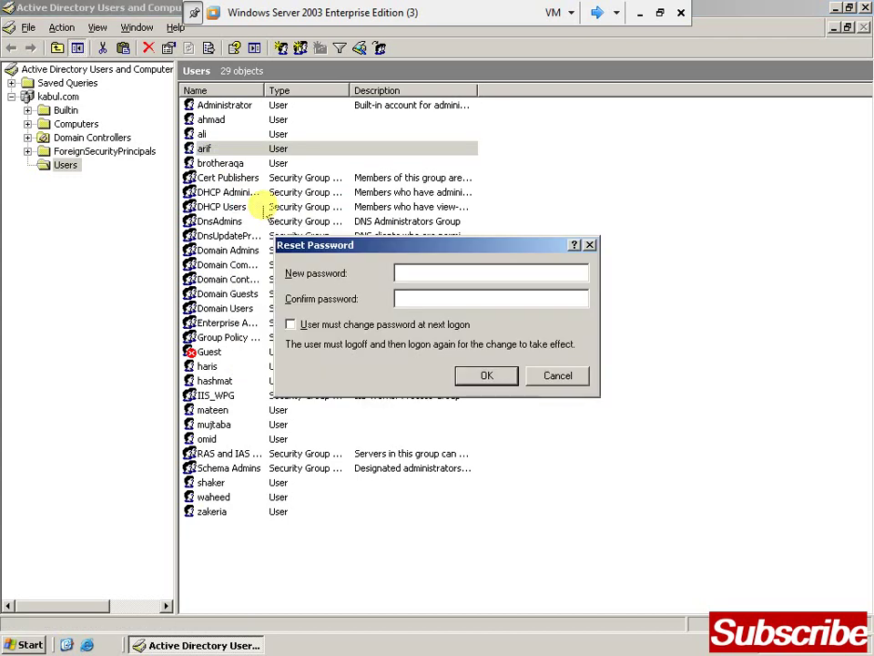
pyautogui.write('•••••••')
pyautogui.press('Tab')
pyautogui.write('•••••••')
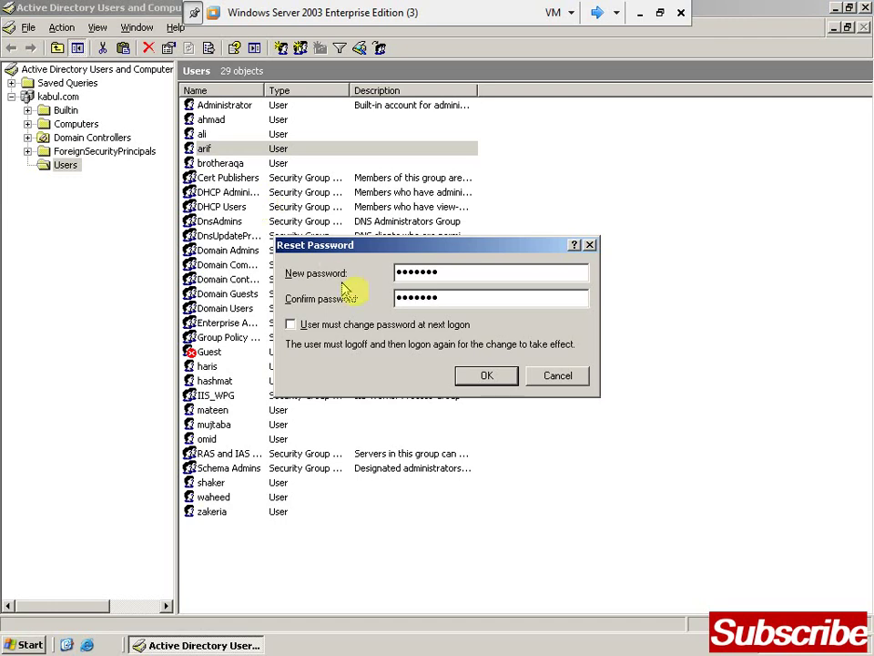
pyautogui.click(483, 377)
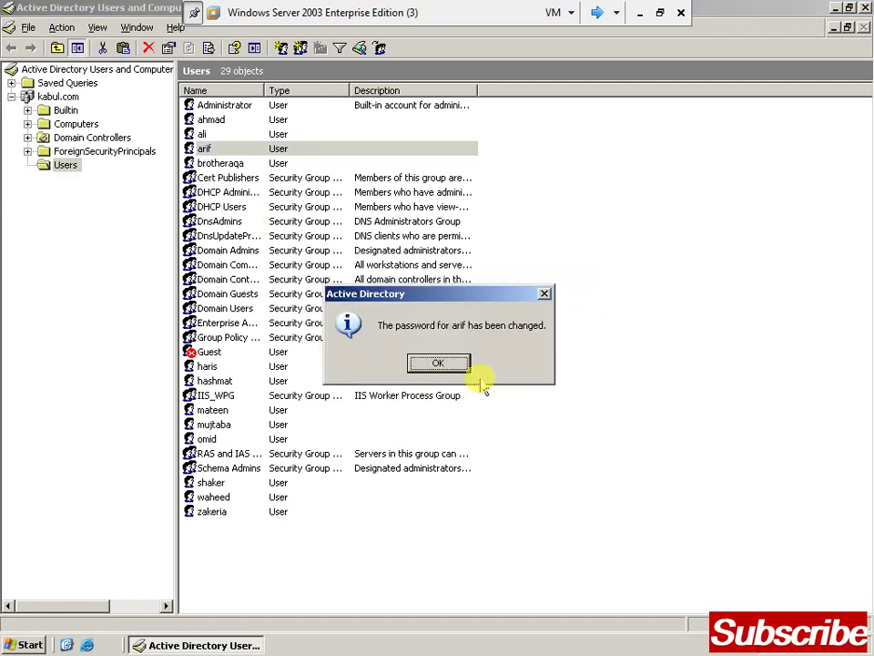
pyautogui.click(452, 366)
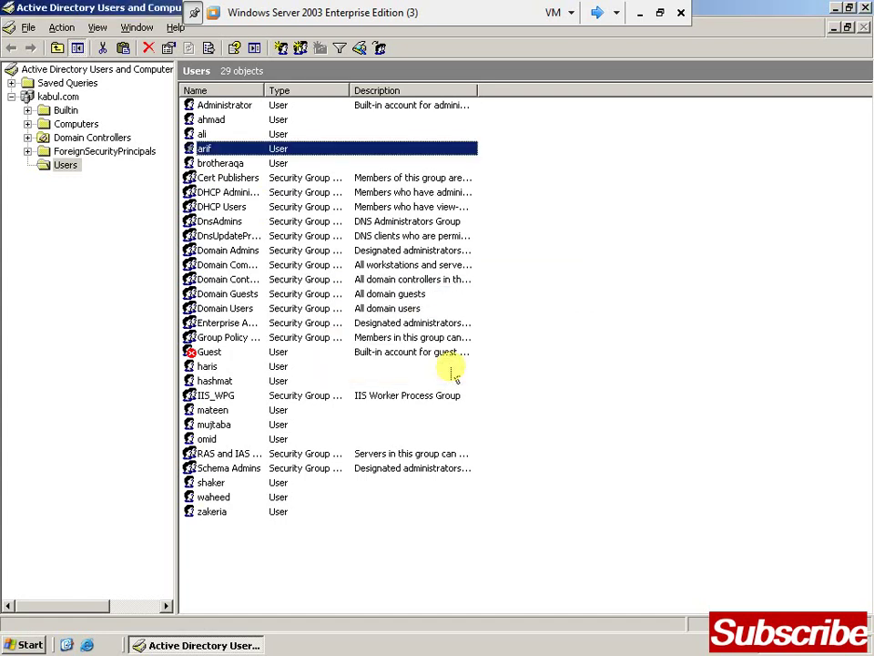
pyautogui.click(596, 347)
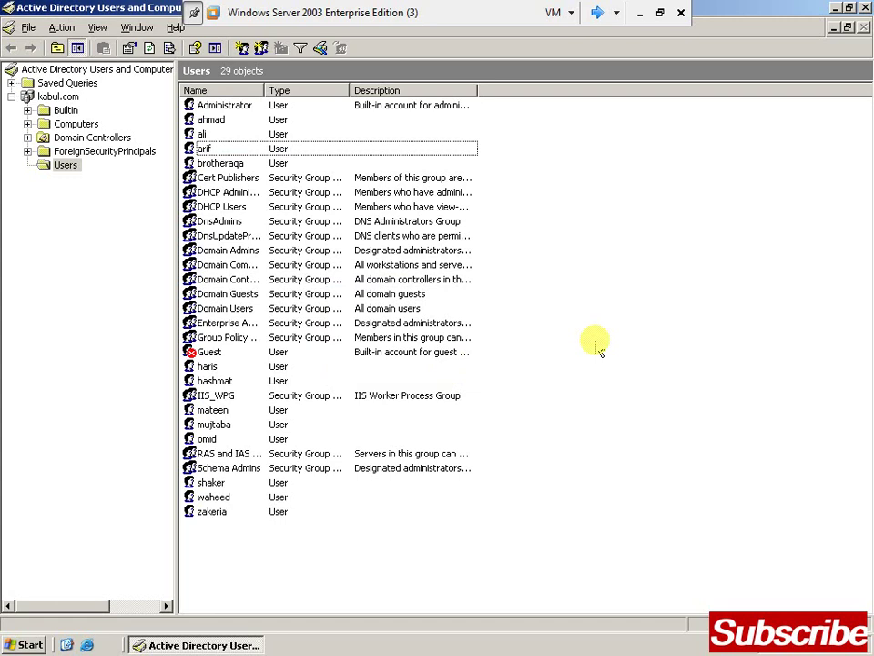
# Open cmd from the Run box and list all accounts with net users
pyautogui.press('super+r')
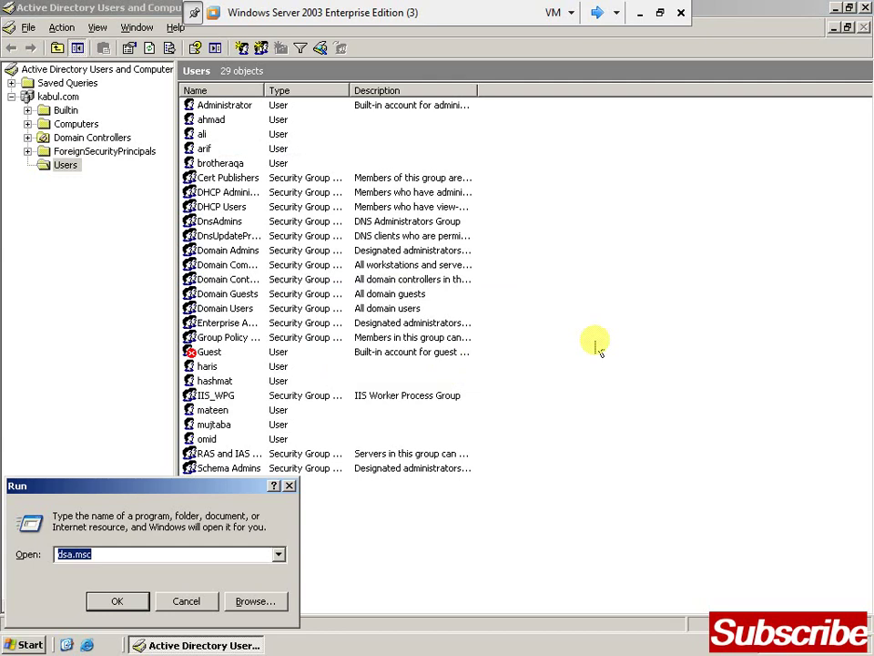
pyautogui.press('Return')
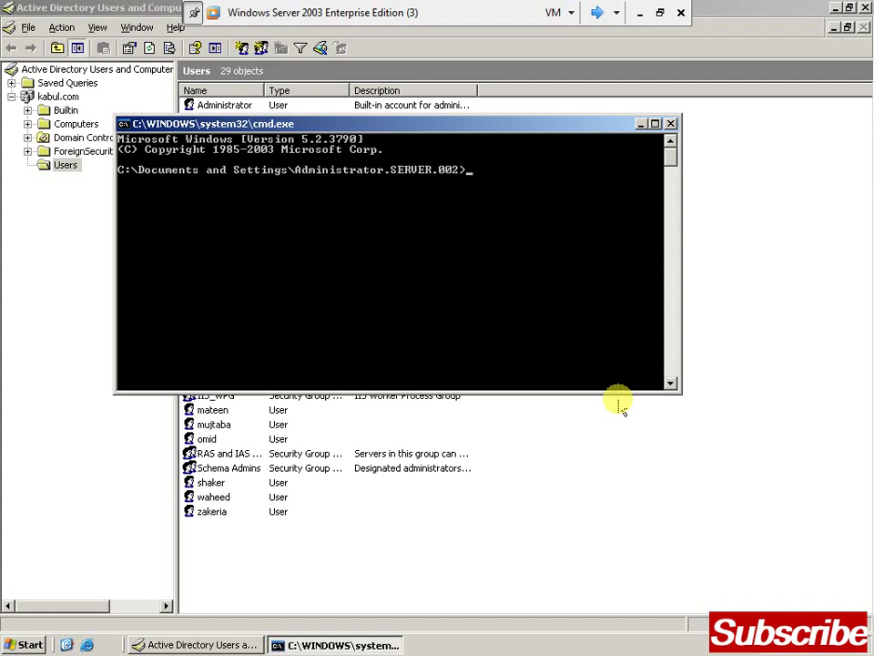
pyautogui.write('net user s')
pyautogui.press('Return')
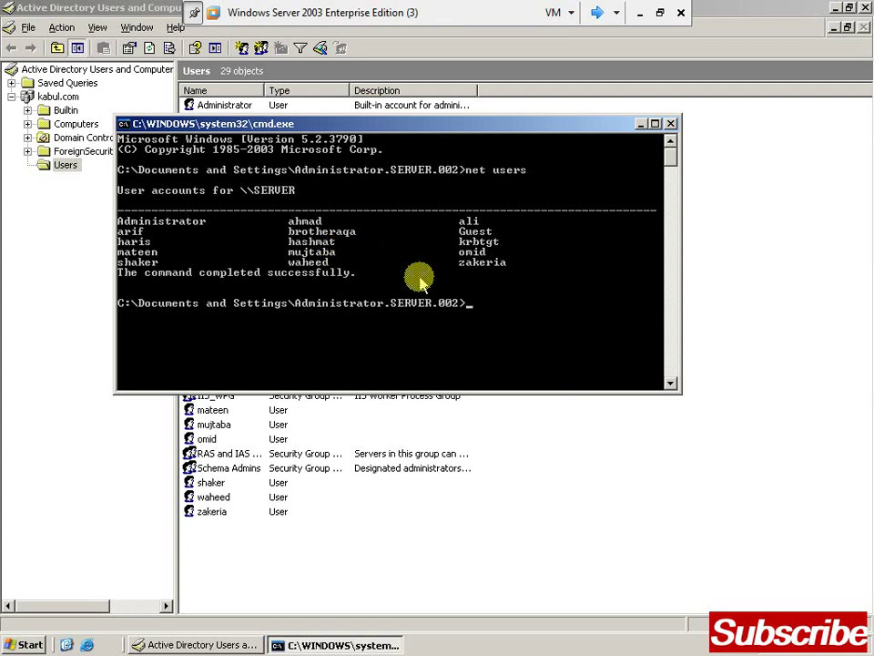
# Run a mistyped 'ner user' password-reset command for the new user
pyautogui.write('ner user haris')
pyautogui.write('*')
pyautogui.press('Return')
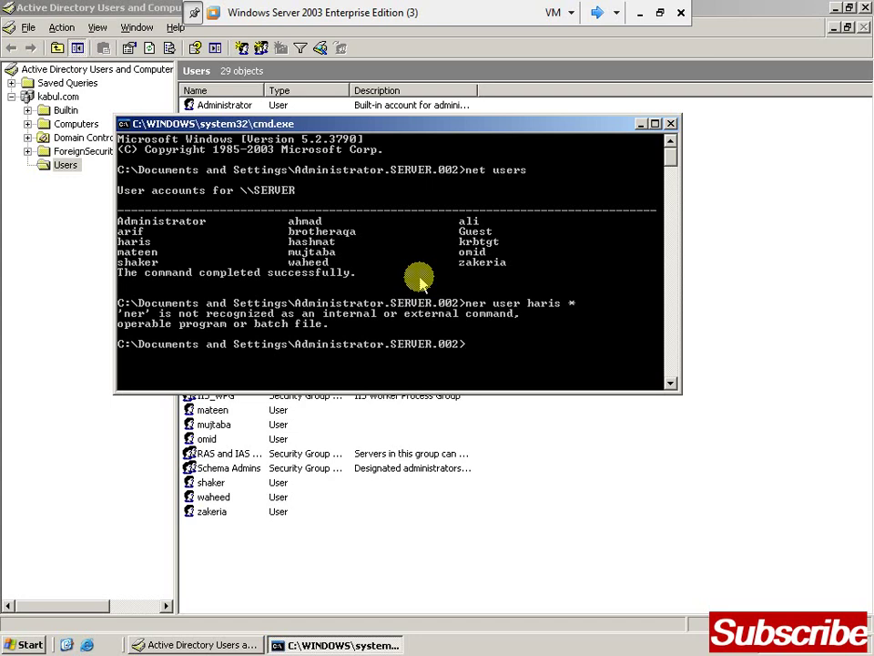
# Clear the screen with cls, then reset the user's password with net user and *, entering it twice
pyautogui.write('cls')
pyautogui.press('Return')
pyautogui.write('net user hari')
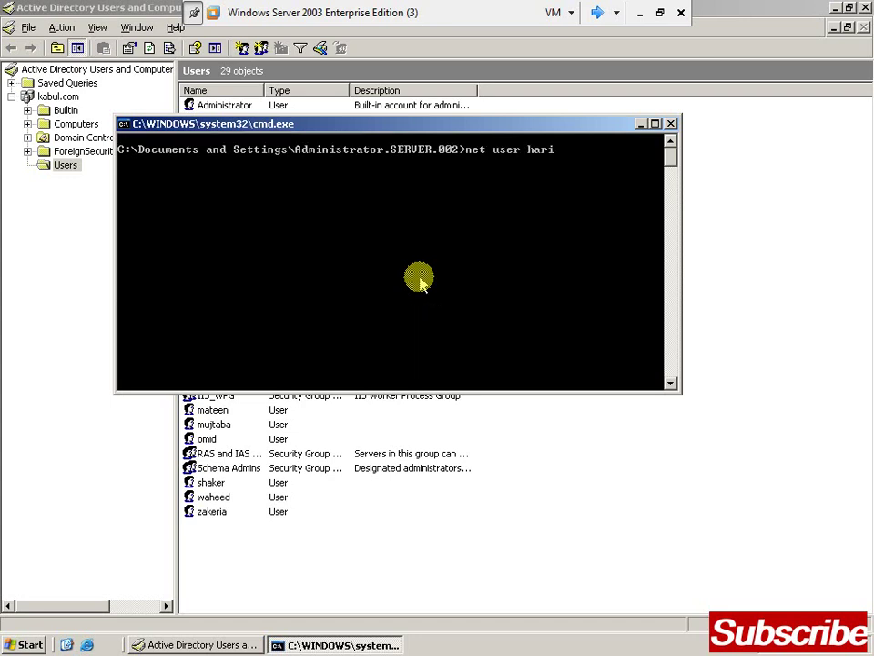
pyautogui.write('s *')
pyautogui.press('Return')
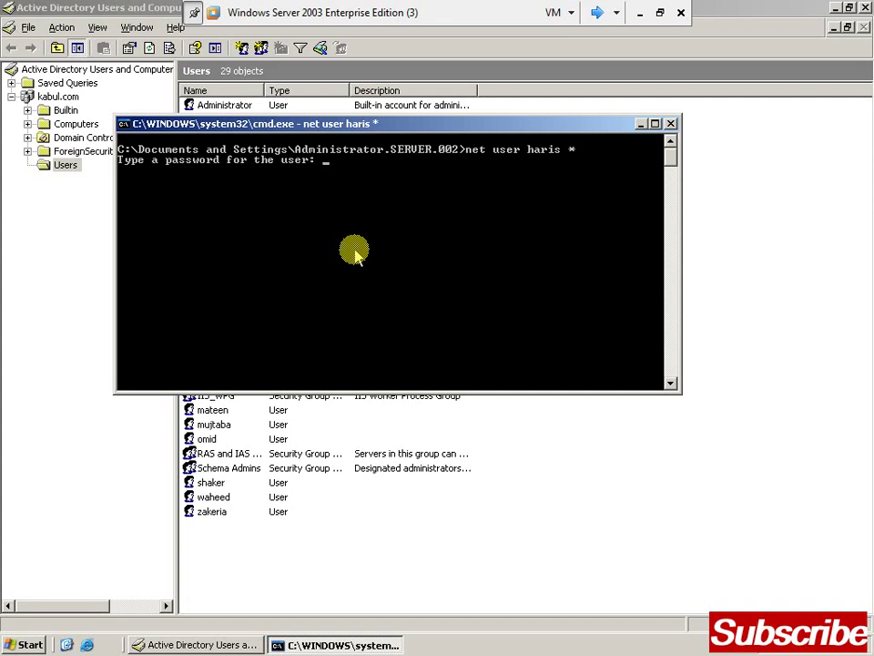
pyautogui.press('Return')
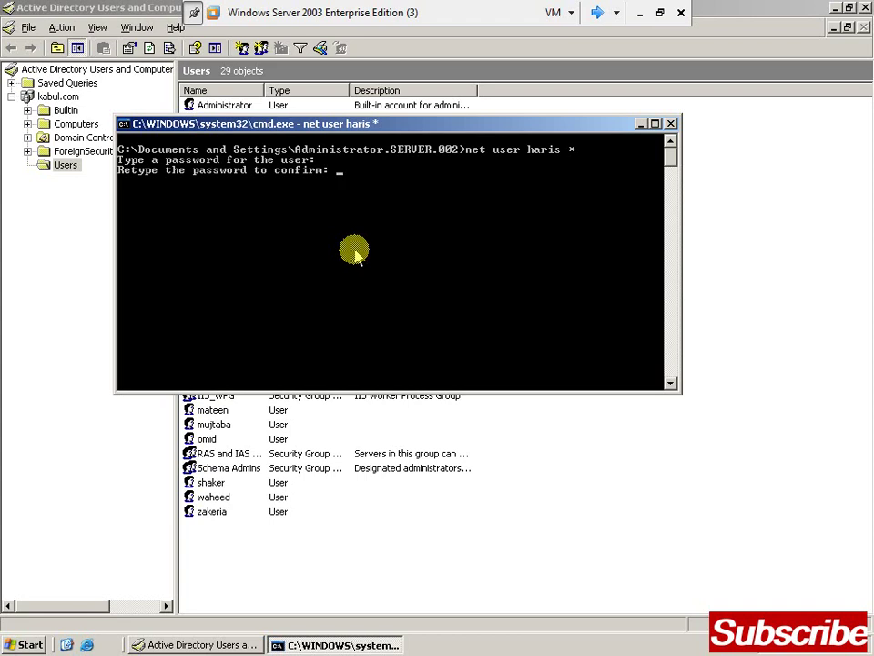
pyautogui.press('Return')
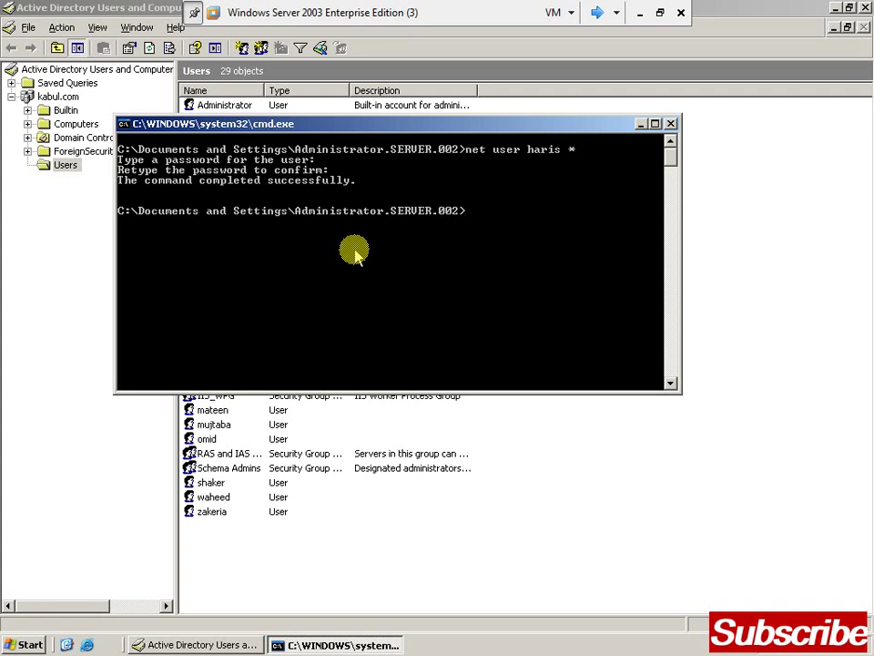
# Exit the command prompt and close Active Directory Users and Computers
pyautogui.write('exi')
pyautogui.write('t')
pyautogui.press('Return')
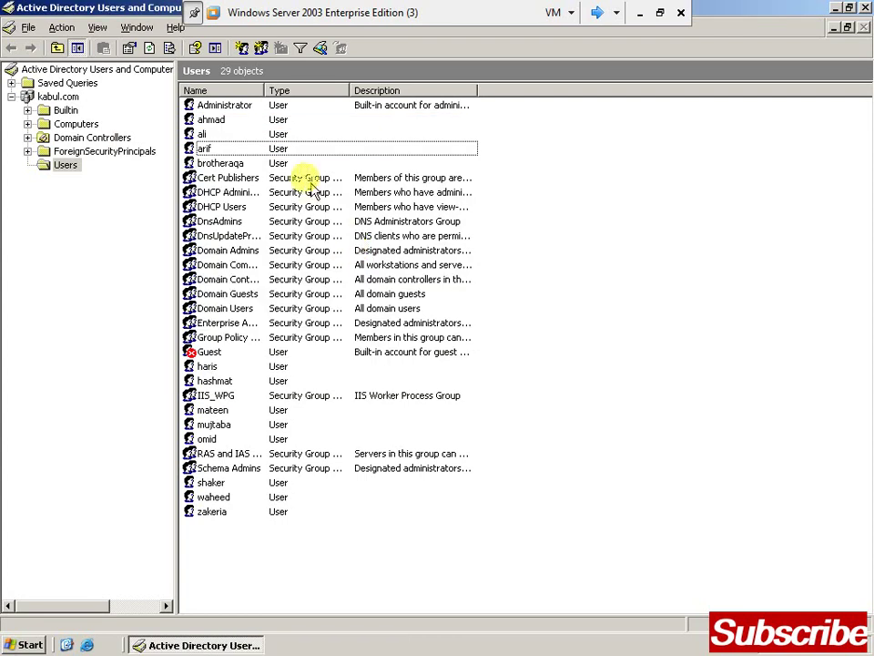
pyautogui.rightClick(283, 151)
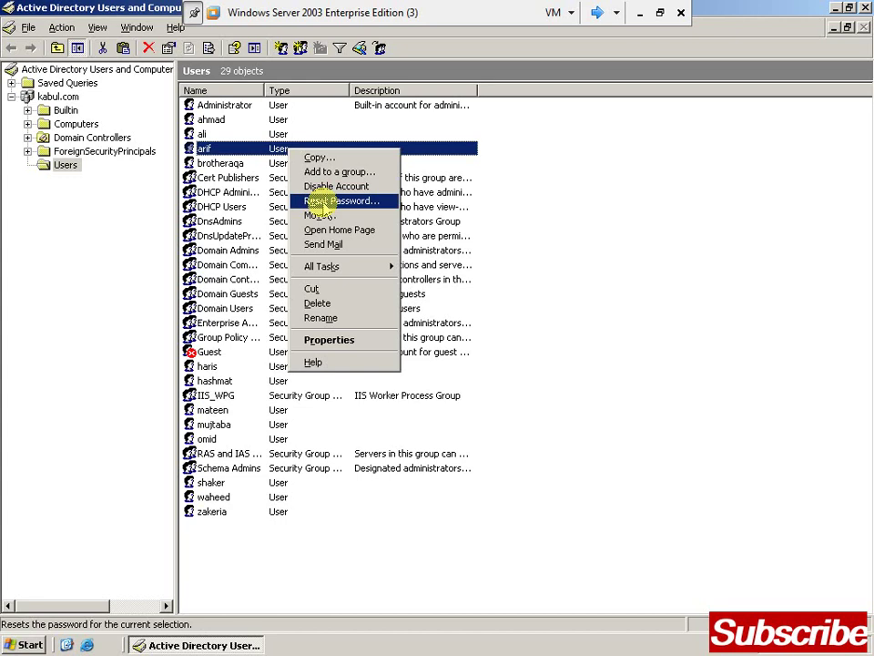
pyautogui.click(692, 275)
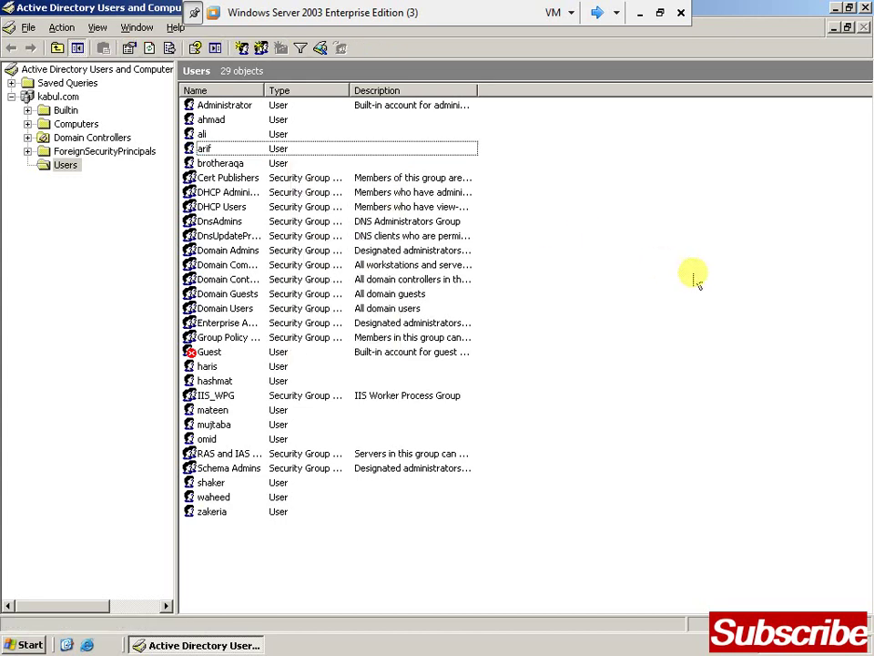
pyautogui.click(866, 8)
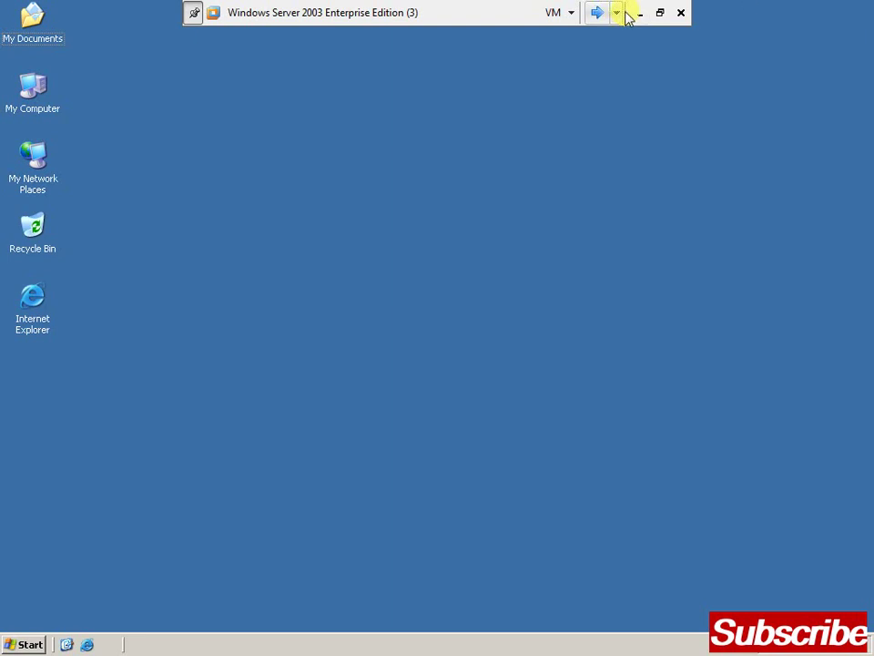
# Minimize VMware Workstation and stop the Camtasia Recorder recording from the system tray
pyautogui.click(640, 12)
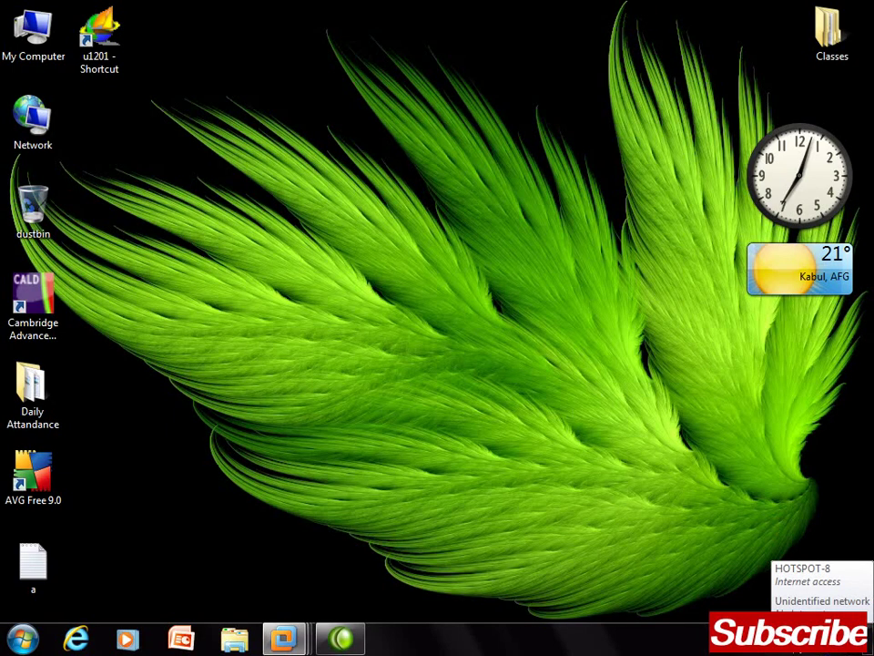
pyautogui.click(789, 640)
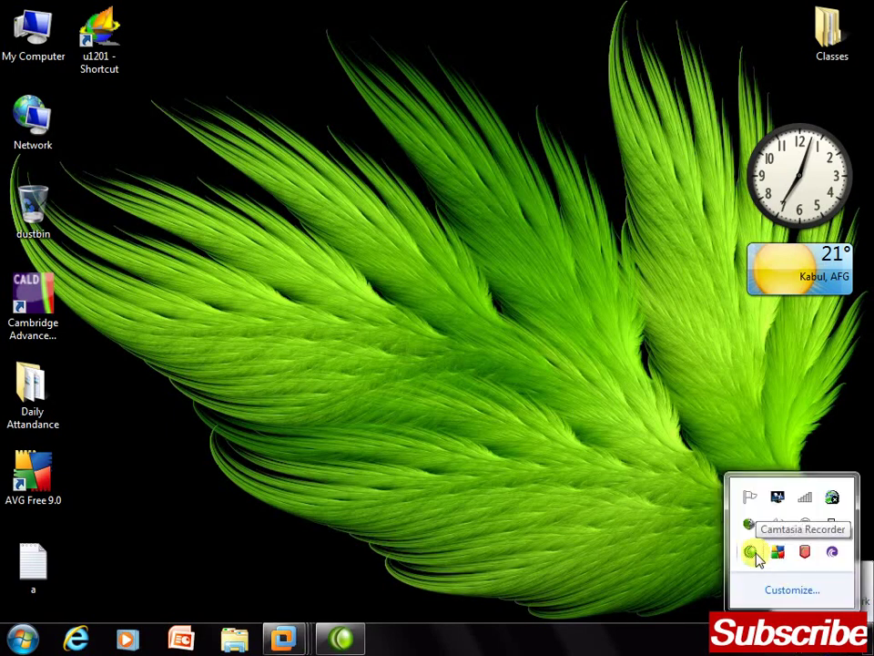
pyautogui.rightClick(753, 554)
pyautogui.click(684, 452)
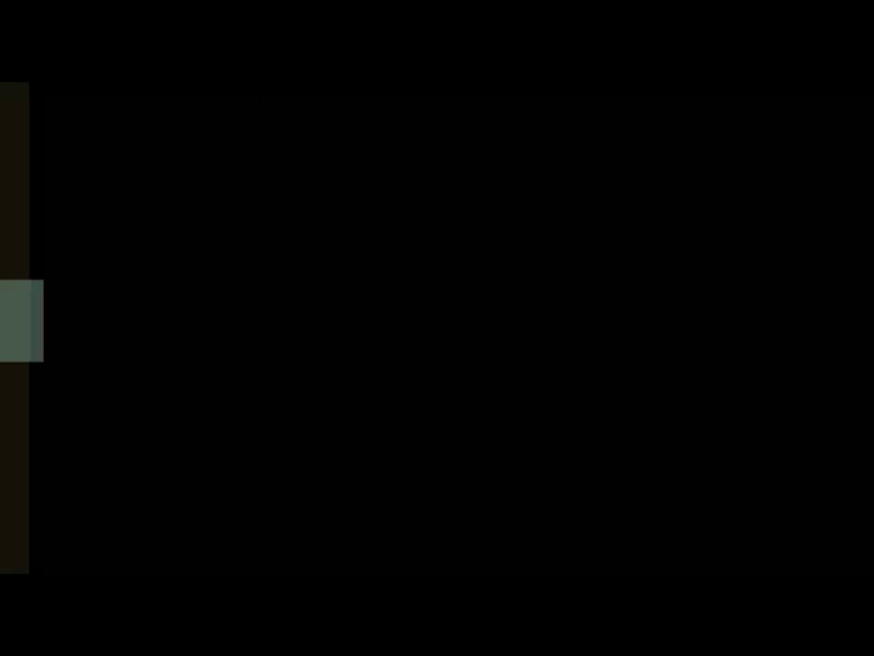